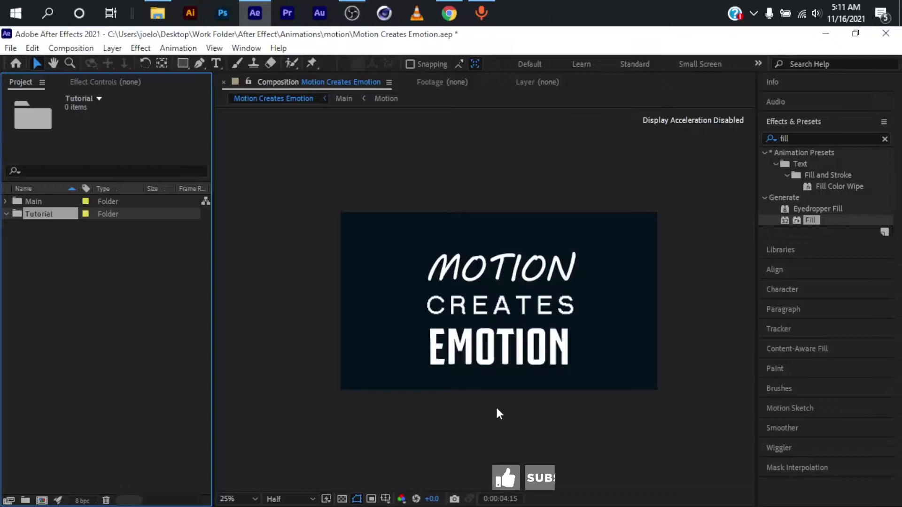
- Create a new composition named Liquid text with a duration of 0:00:04:00
{"action": "key", "text": "ctrl+n"}
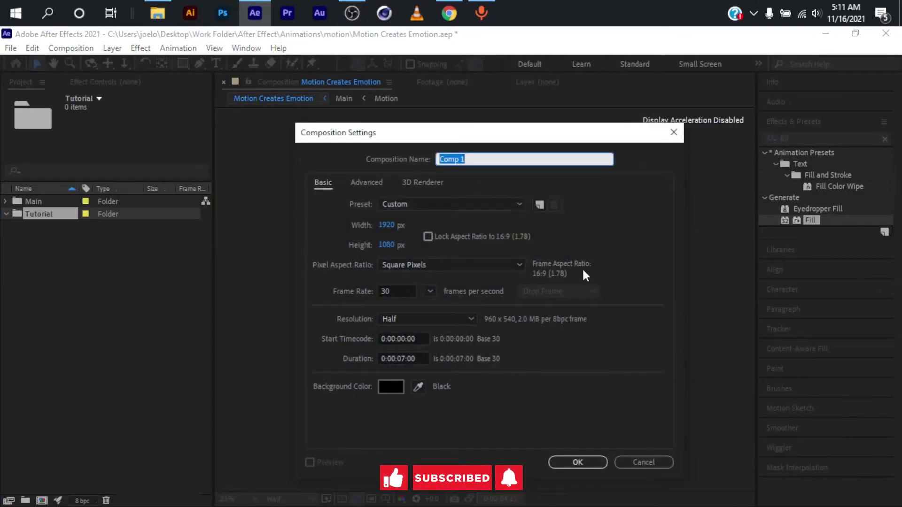
{"action": "type", "text": "Liquid text"}
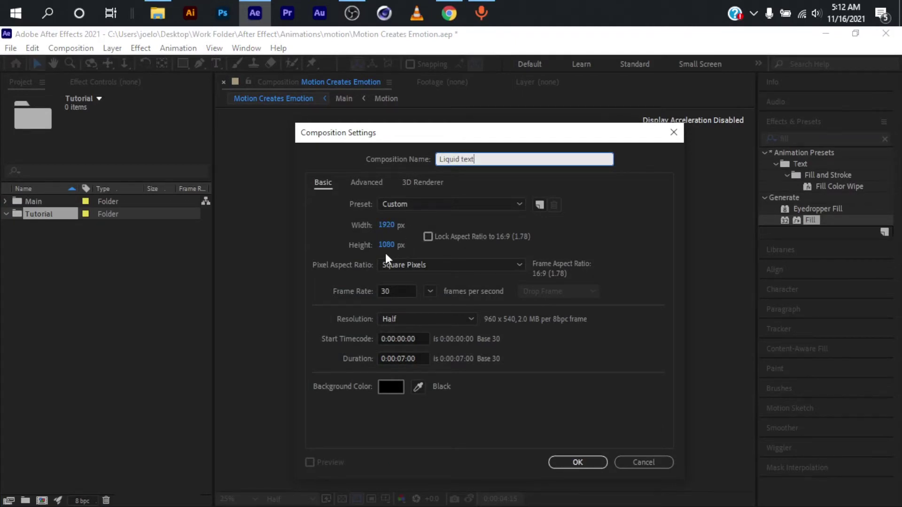
{"action": "left_click", "coordinate": [405, 357]}
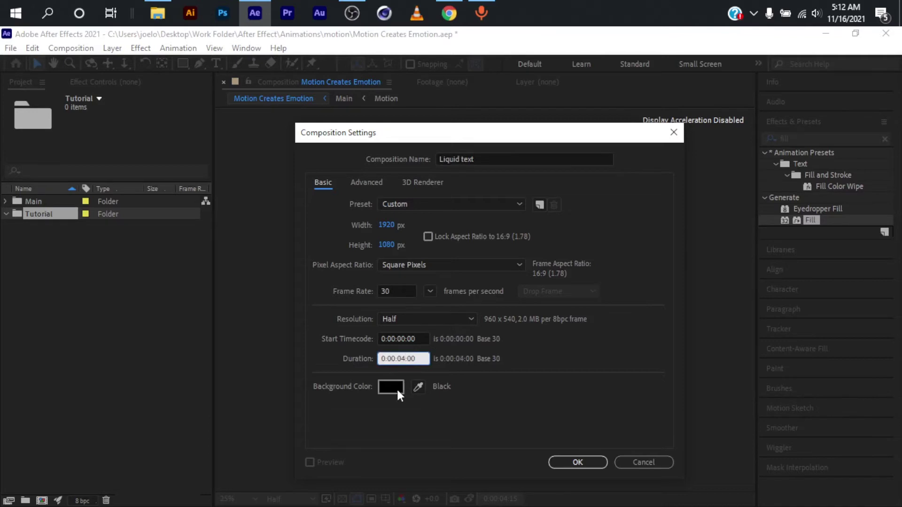
{"action": "left_click", "coordinate": [569, 463]}
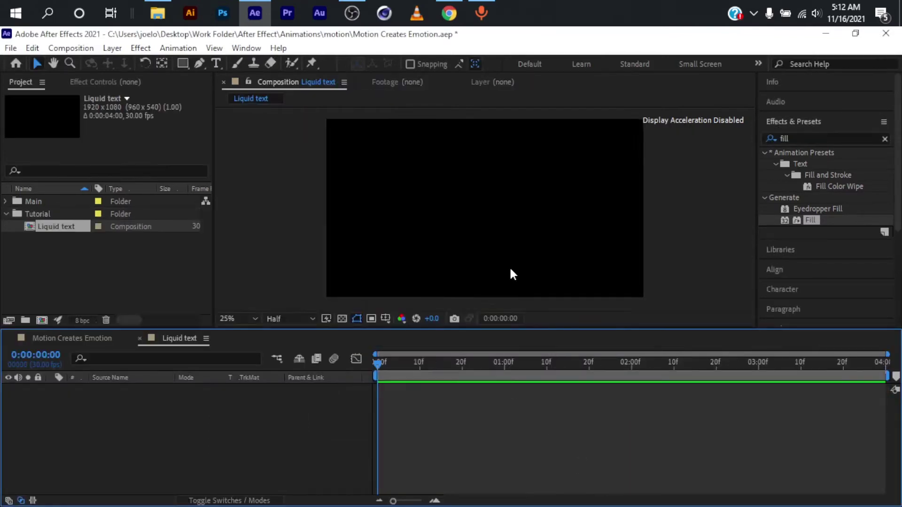
- Add a text layer reading MOTION in the MV Boli font
{"action": "key", "text": "ctrl+t"}
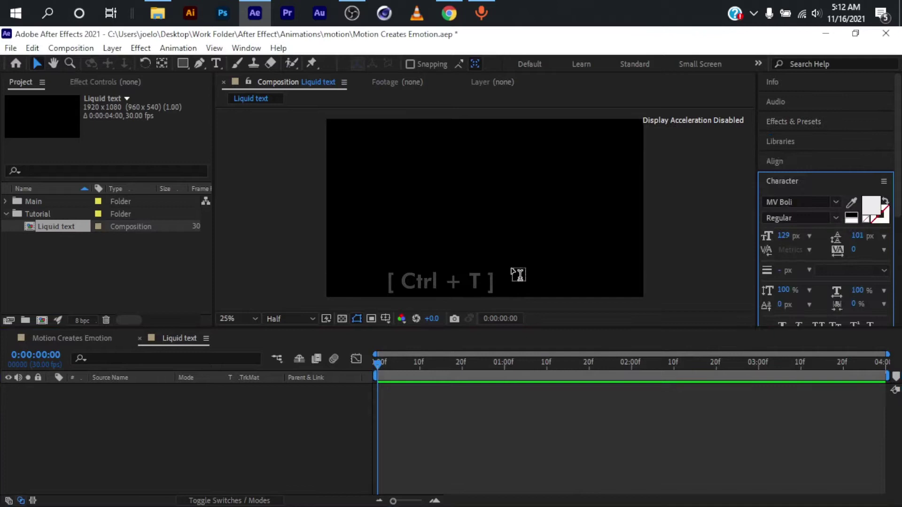
{"action": "left_click", "coordinate": [421, 214]}
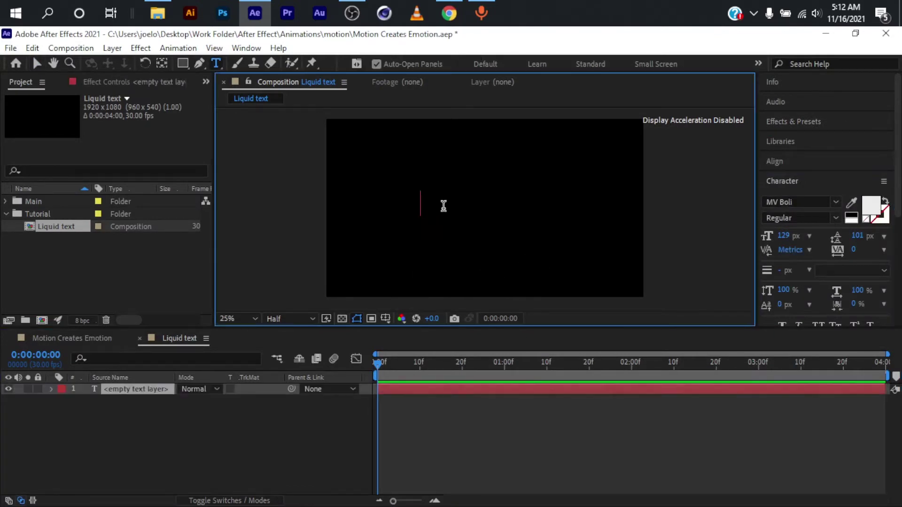
{"action": "type", "text": "MOTION"}
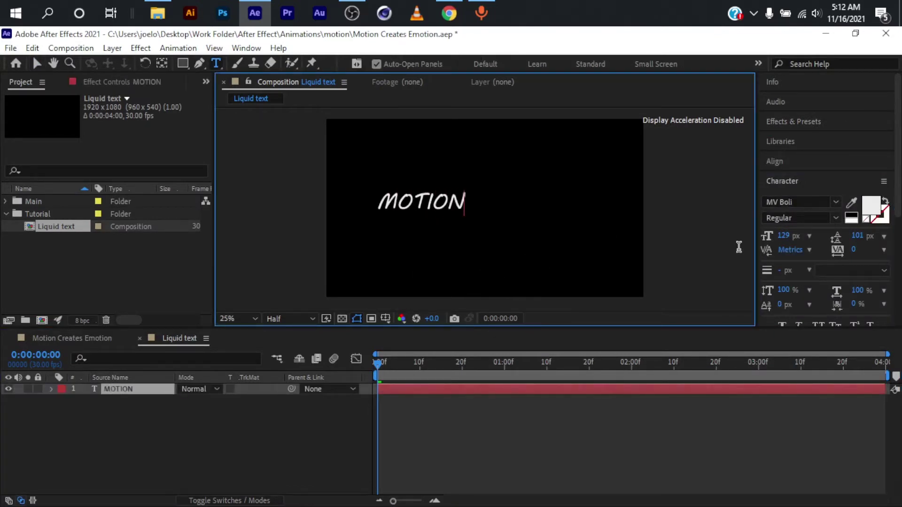
{"action": "key", "text": "ctrl+a"}
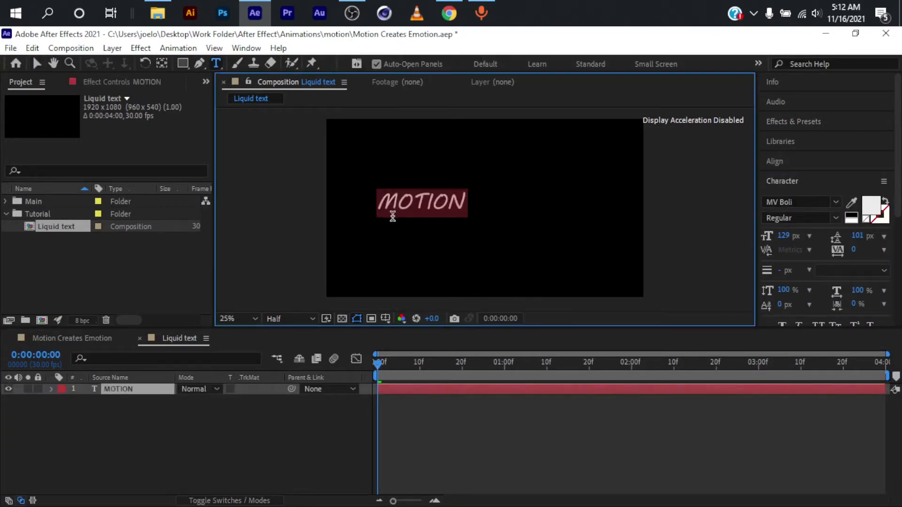
{"action": "left_click", "coordinate": [802, 202]}
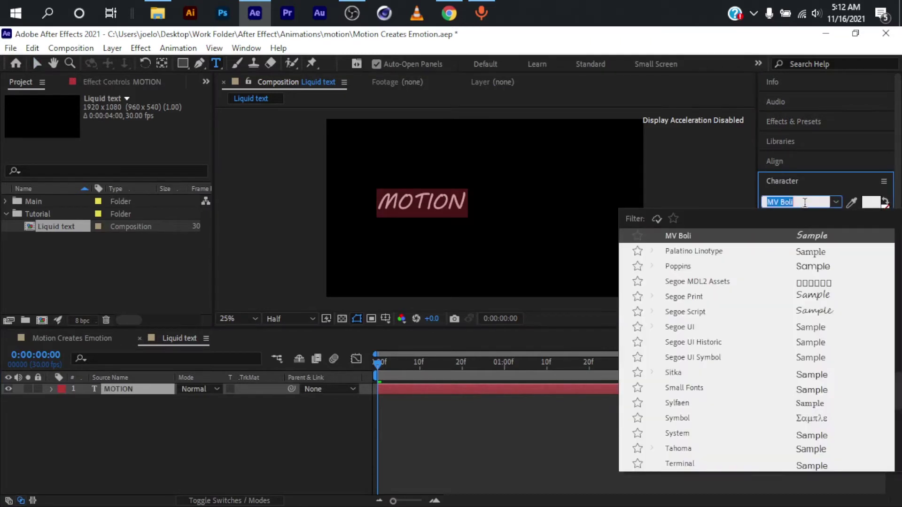
{"action": "left_click", "coordinate": [801, 202]}
{"action": "key", "text": "Return"}
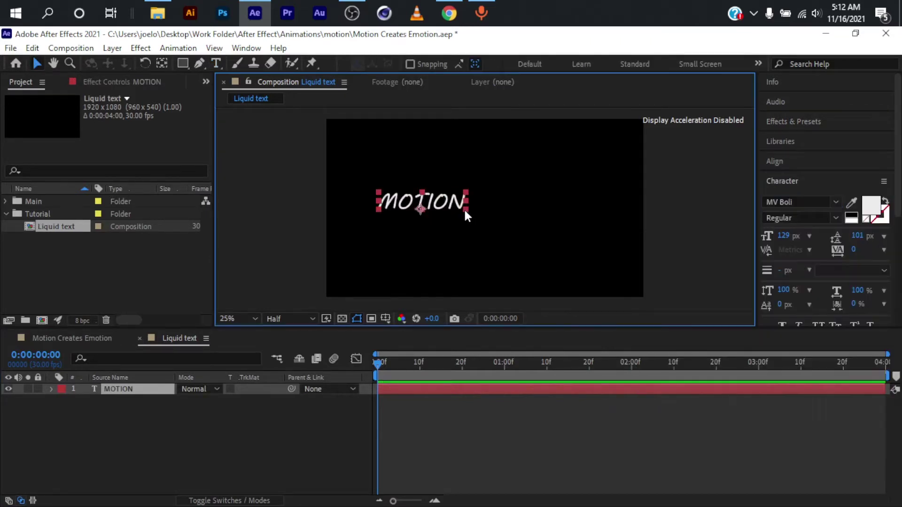
- Enlarge the MOTION text proportionally and centre it horizontally and vertically in the composition
{"action": "key", "text": "Escape"}
{"action": "key", "text": "v"}
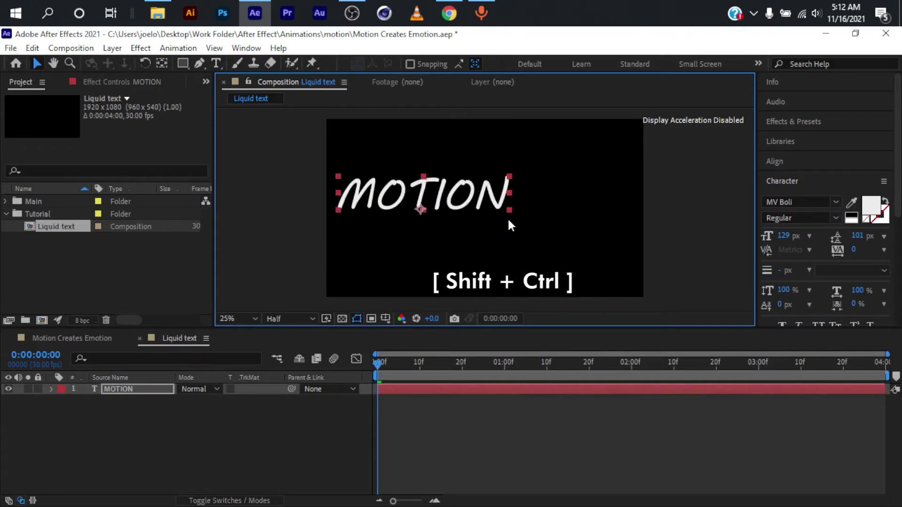
{"action": "left_click", "coordinate": [775, 161]}
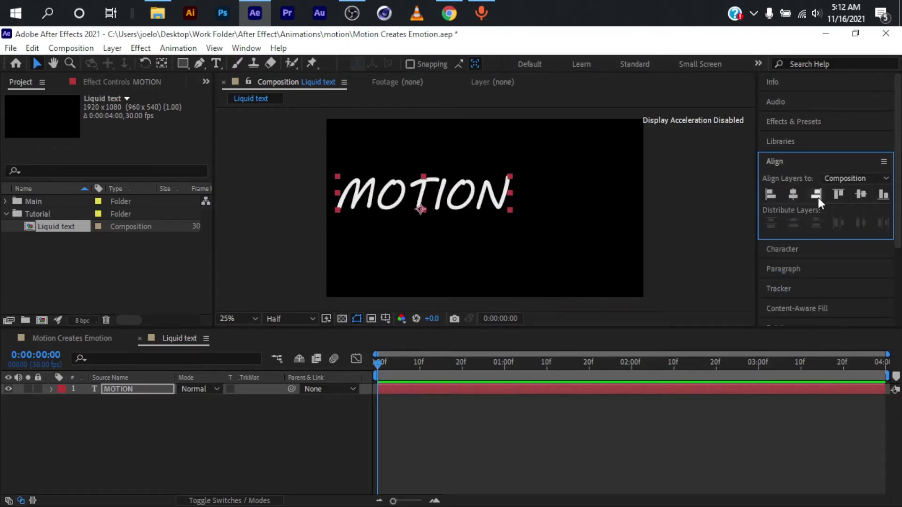
{"action": "left_click", "coordinate": [794, 196]}
{"action": "left_click", "coordinate": [856, 193]}
{"action": "scroll", "coordinate": [440, 207], "scroll_direction": "up", "scroll_amount": 2}
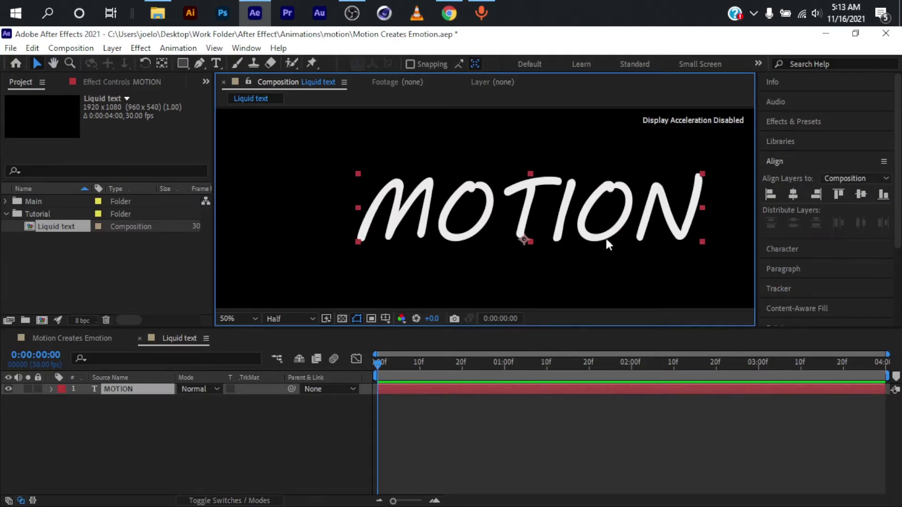
- Set up the Pen tool with no layer selected, using a red FF0000 stroke 30 px wide
{"action": "key", "text": "g"}
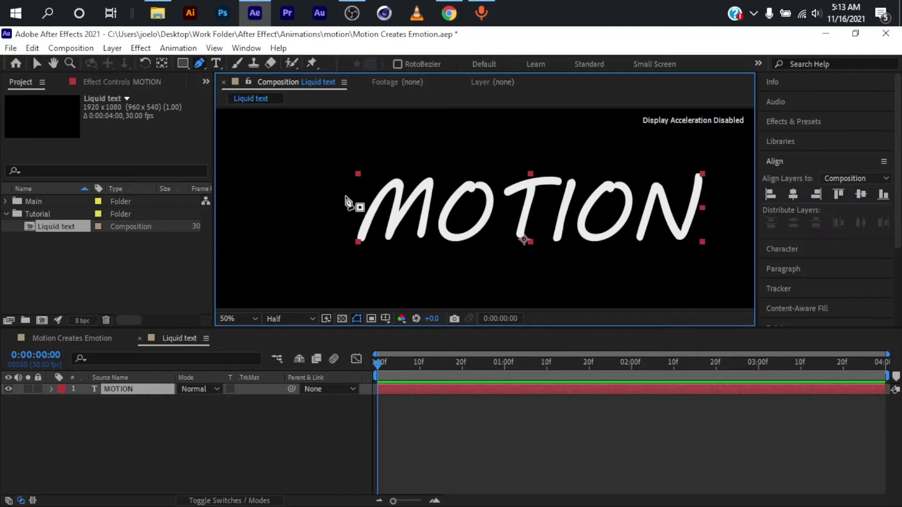
{"action": "left_click", "coordinate": [404, 422]}
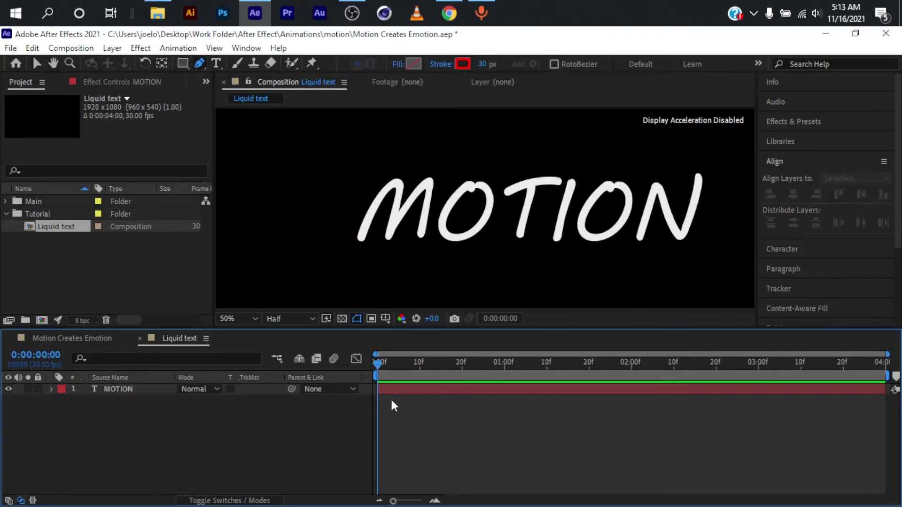
{"action": "left_click", "coordinate": [462, 64]}
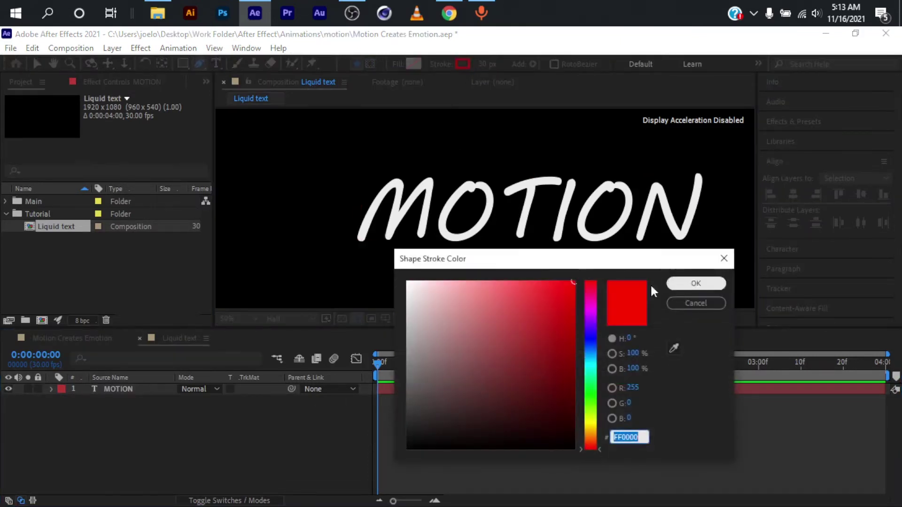
{"action": "left_click", "coordinate": [695, 283]}
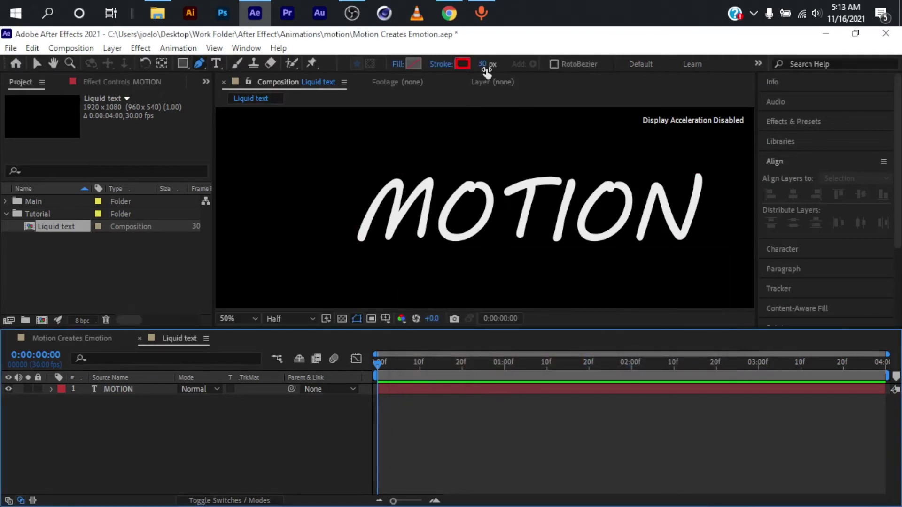
{"action": "left_click", "coordinate": [484, 66]}
{"action": "left_click", "coordinate": [495, 64]}
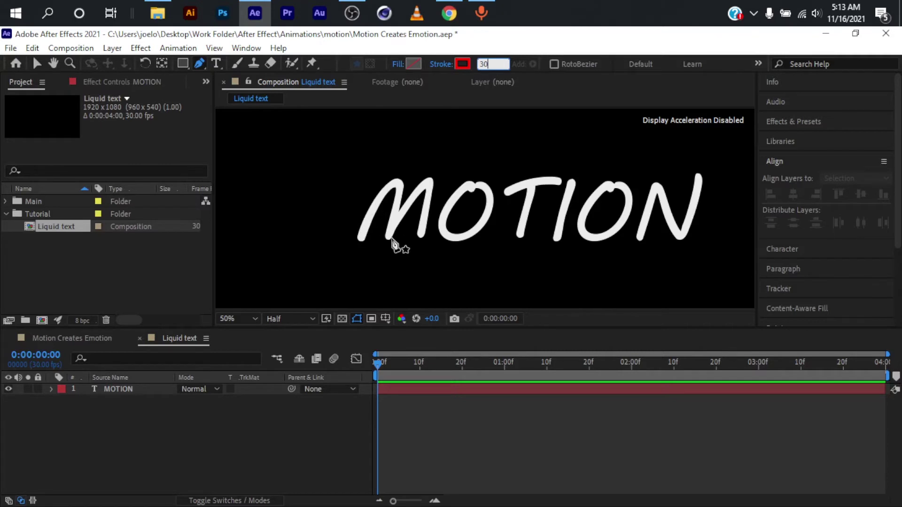
- Trace the letter M with a pen path from its lower-right end to its lower-left end, adjusting the curves to fit
{"action": "left_click", "coordinate": [417, 237]}
{"action": "left_click", "coordinate": [427, 180]}
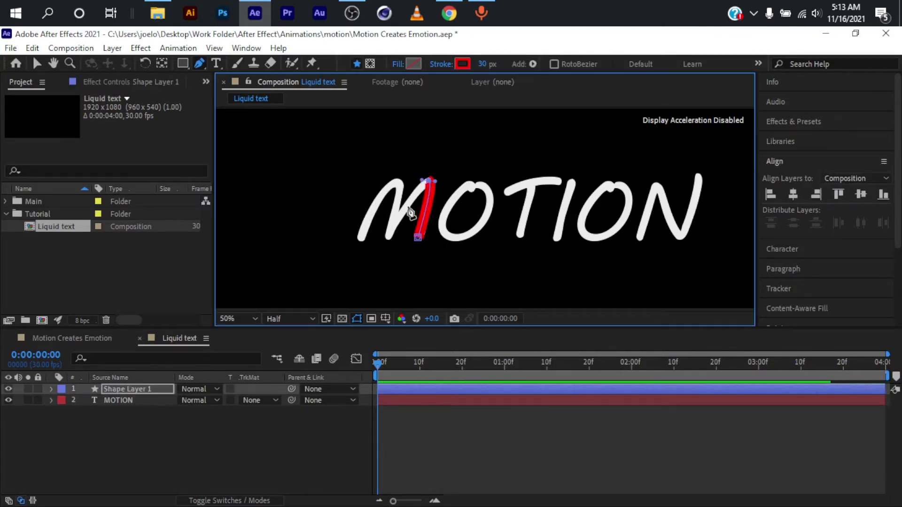
{"action": "left_click", "coordinate": [389, 237]}
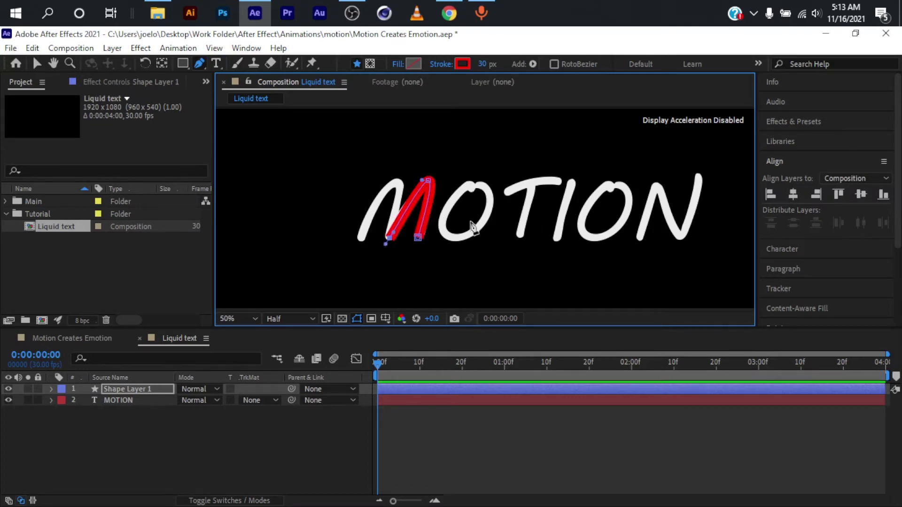
{"action": "left_click_drag", "start_coordinate": [396, 181], "coordinate": [381, 181]}
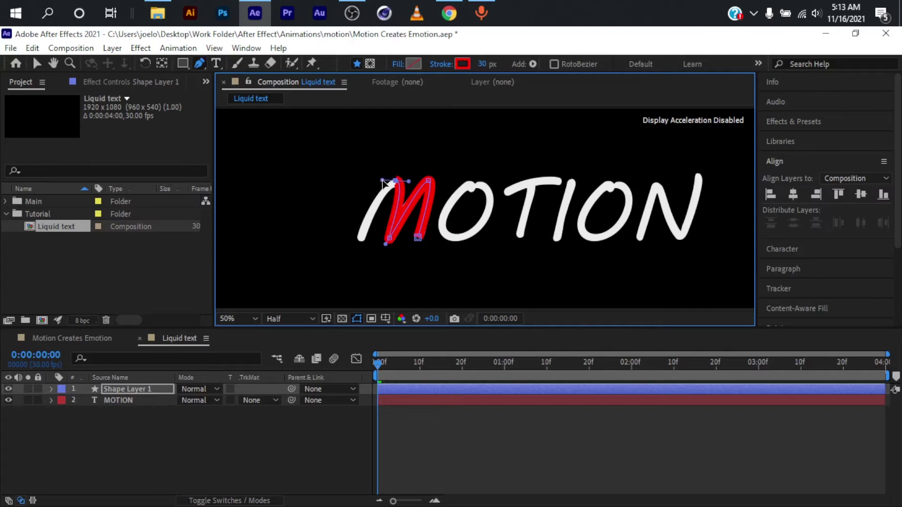
{"action": "left_click", "coordinate": [358, 241]}
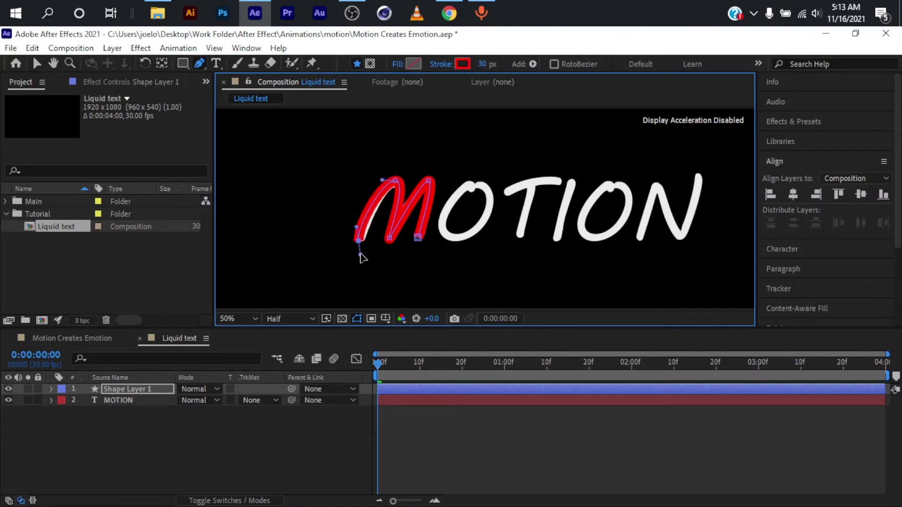
{"action": "left_click_drag", "start_coordinate": [392, 182], "coordinate": [395, 181]}
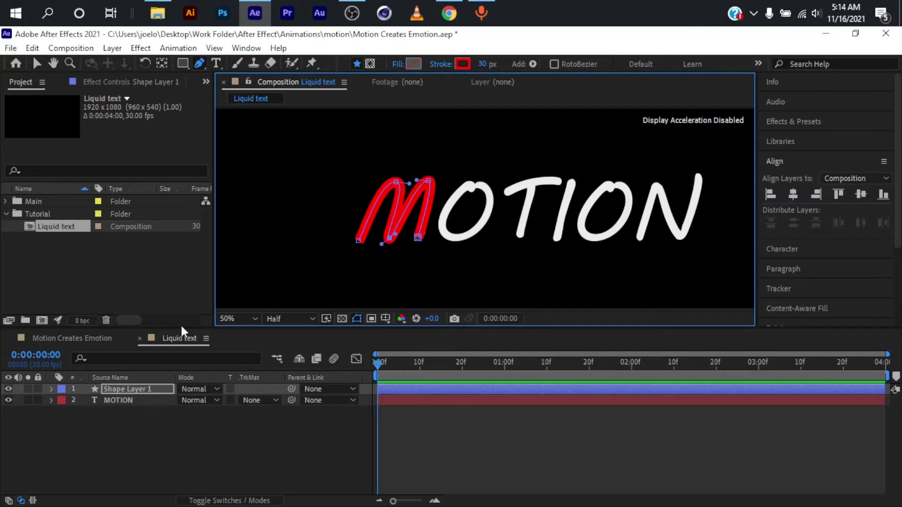
- Trace the first O, the T and the I with separate pen paths on the same shape layer
{"action": "left_click", "coordinate": [128, 389]}
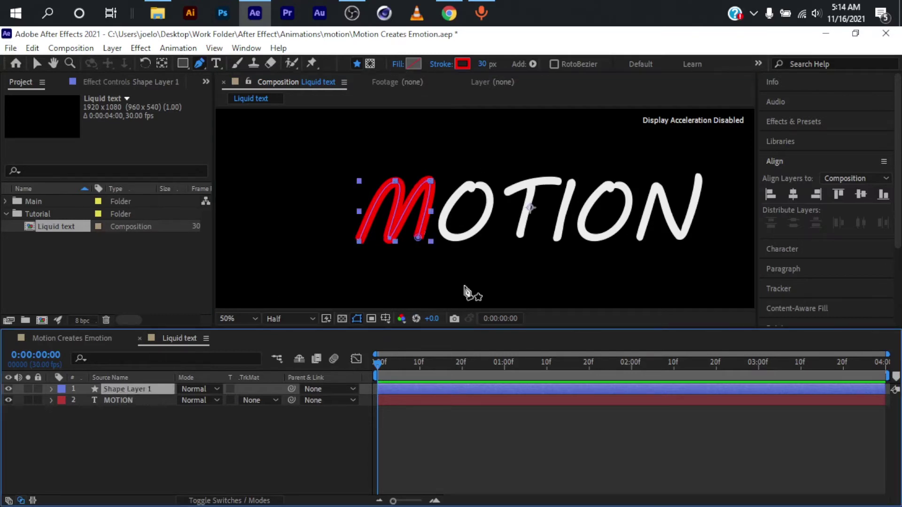
{"action": "left_click_drag", "start_coordinate": [479, 185], "coordinate": [493, 186]}
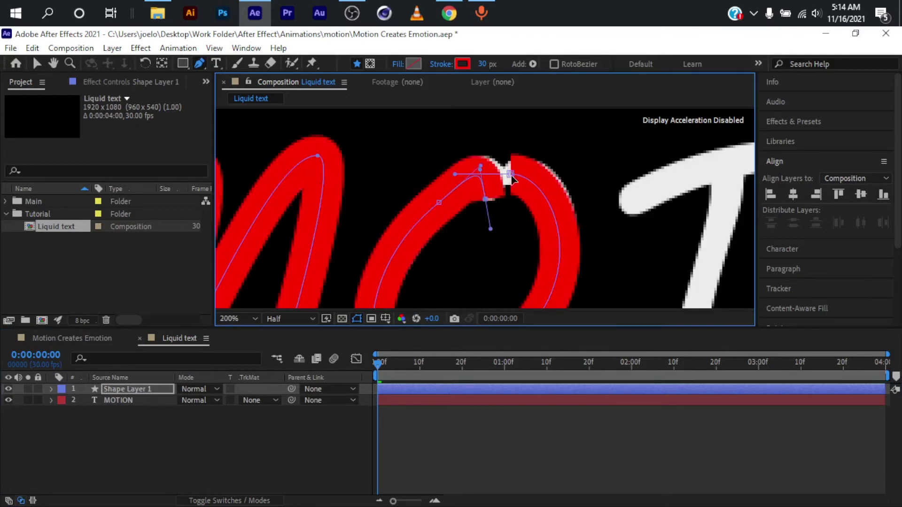
{"action": "mouse_move", "coordinate": [510, 174]}
{"action": "left_mouse_down"}
{"action": "mouse_move", "coordinate": [566, 160]}
{"action": "mouse_move", "coordinate": [586, 182]}
{"action": "left_mouse_up"}
{"action": "scroll", "coordinate": [487, 207], "scroll_direction": "down", "scroll_amount": 1}
{"action": "left_click", "coordinate": [443, 207]}
{"action": "left_click", "coordinate": [470, 291]}
{"action": "left_click", "coordinate": [494, 188]}
{"action": "left_click", "coordinate": [136, 390]}
{"action": "left_click", "coordinate": [439, 260]}
{"action": "left_click", "coordinate": [470, 151]}
- Trace the second O with a curved pen path on the same shape layer
{"action": "left_click", "coordinate": [151, 391]}
{"action": "left_click_drag", "start_coordinate": [507, 200], "coordinate": [462, 256]}
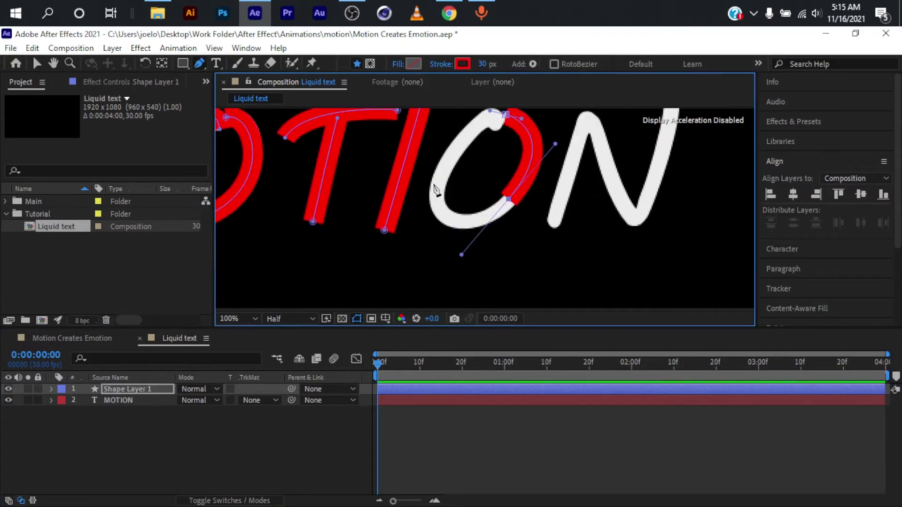
{"action": "left_click_drag", "start_coordinate": [480, 142], "coordinate": [490, 143]}
{"action": "scroll", "coordinate": [498, 161], "scroll_direction": "up", "scroll_amount": 1}
{"action": "scroll", "coordinate": [468, 163], "scroll_direction": "down", "scroll_amount": 1}
- Trace the letter N from its upper-right end on the same shape layer and fit its curves to the text
{"action": "left_click", "coordinate": [136, 390]}
{"action": "left_click", "coordinate": [664, 141]}
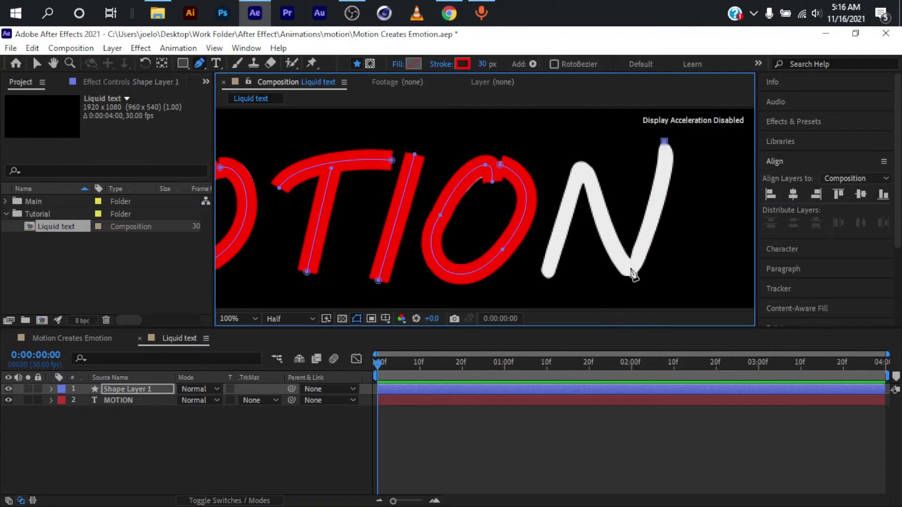
{"action": "left_click", "coordinate": [630, 267]}
{"action": "scroll", "coordinate": [608, 222], "scroll_direction": "down", "scroll_amount": 1}
{"action": "left_click", "coordinate": [577, 252]}
{"action": "scroll", "coordinate": [629, 237], "scroll_direction": "up", "scroll_amount": 1}
{"action": "left_click_drag", "start_coordinate": [609, 254], "coordinate": [607, 266]}
{"action": "scroll", "coordinate": [541, 254], "scroll_direction": "down", "scroll_amount": 4}
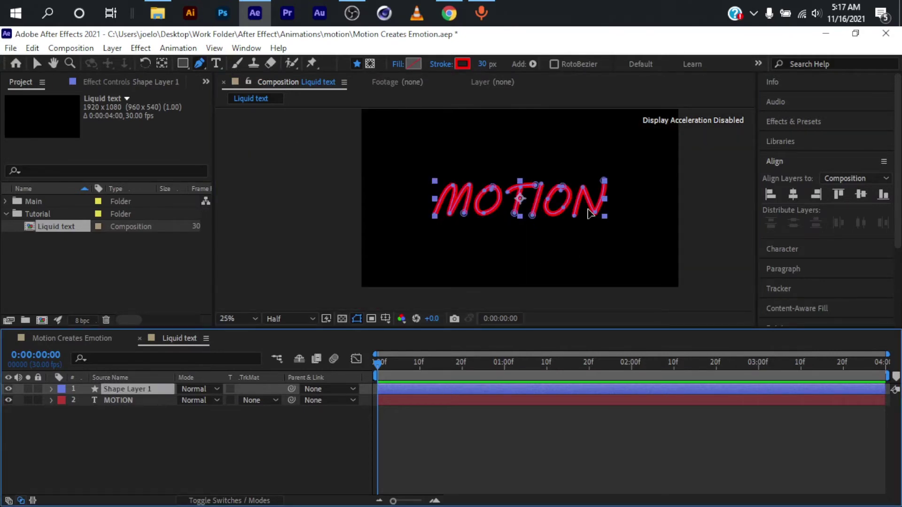
- Set the MOTION text layer's track matte to Alpha Matte "Shape Layer 1"
{"action": "left_click", "coordinate": [262, 400]}
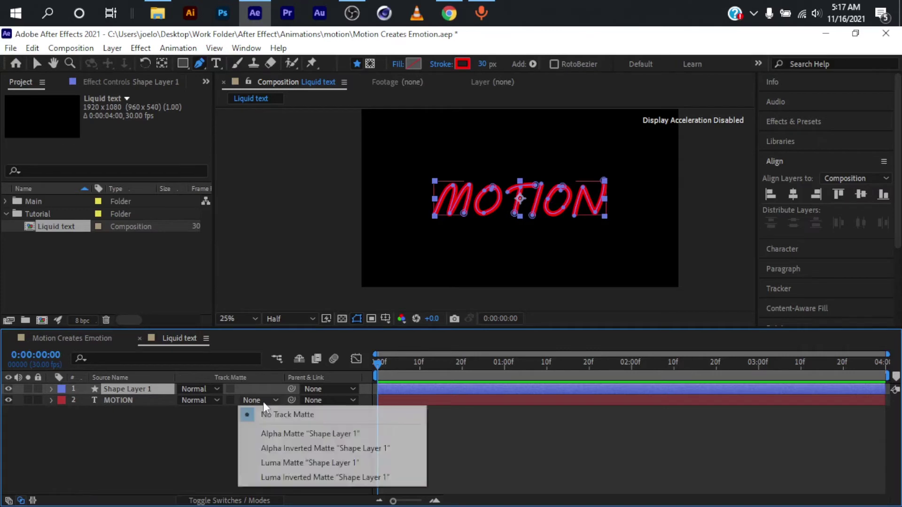
{"action": "left_click", "coordinate": [288, 434]}
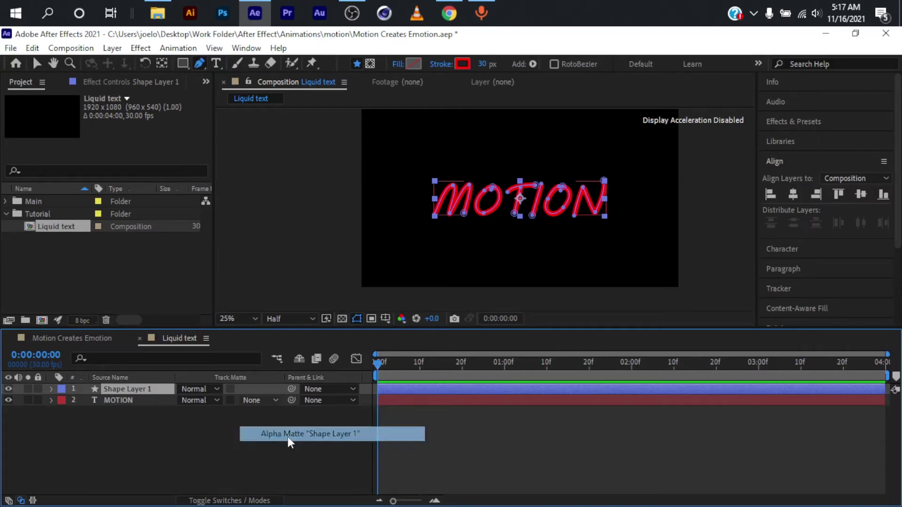
{"action": "left_click", "coordinate": [243, 501]}
{"action": "left_click", "coordinate": [245, 502]}
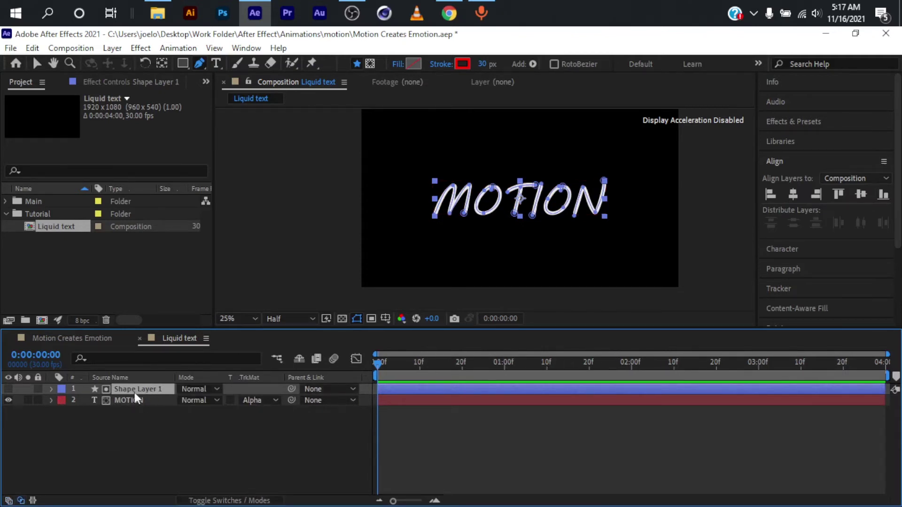
- Add Trim Paths to the traced shape layer and expand its properties
{"action": "left_click", "coordinate": [51, 388]}
{"action": "left_click", "coordinate": [278, 400]}
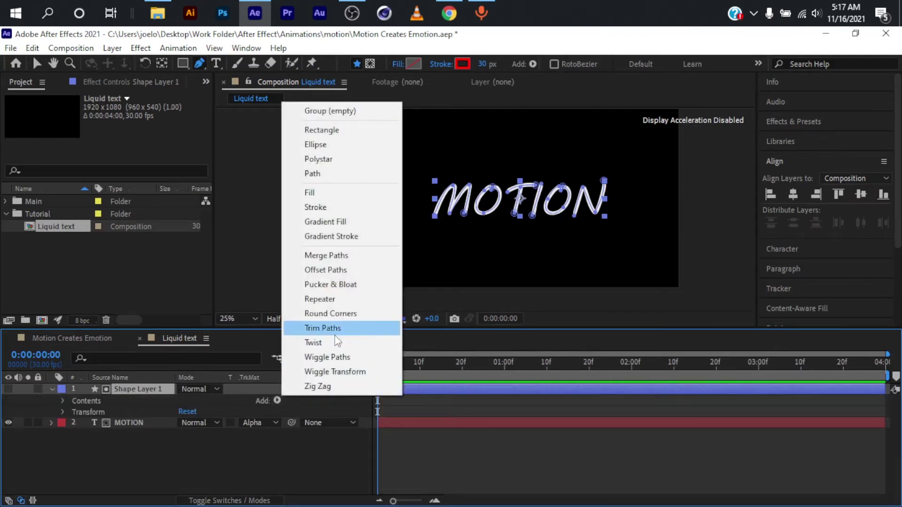
{"action": "left_click", "coordinate": [323, 329]}
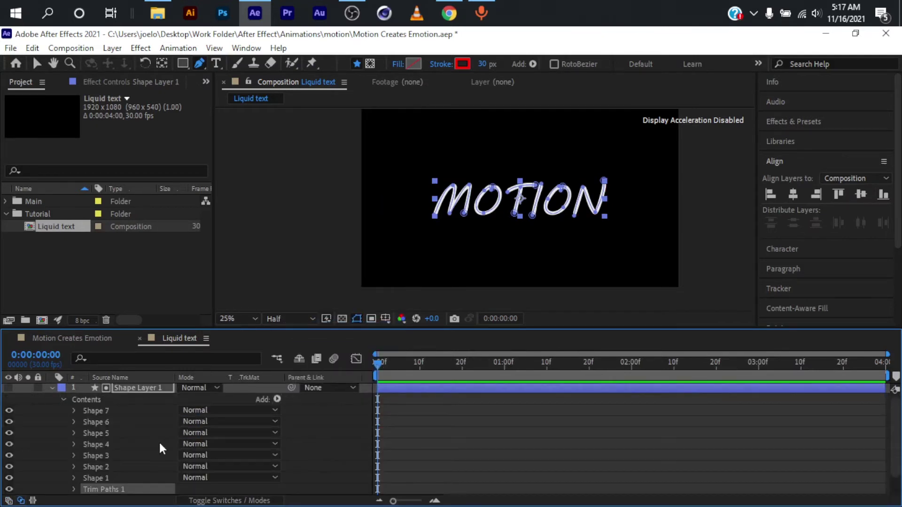
{"action": "left_click", "coordinate": [73, 489]}
- Keyframe the Trim Paths Start value at 100% at 0:00:00:00 and 0% at 0:00:03:00
{"action": "left_click", "coordinate": [96, 456]}
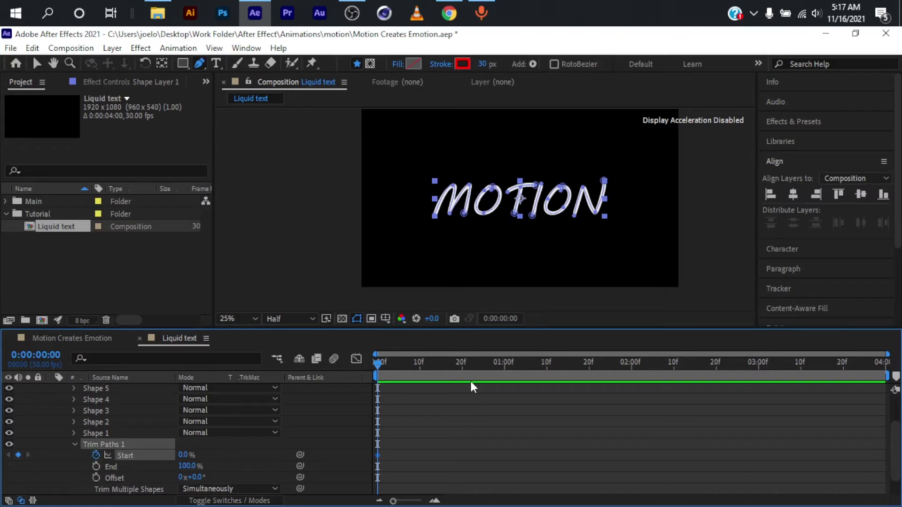
{"action": "left_click_drag", "start_coordinate": [511, 364], "coordinate": [756, 371]}
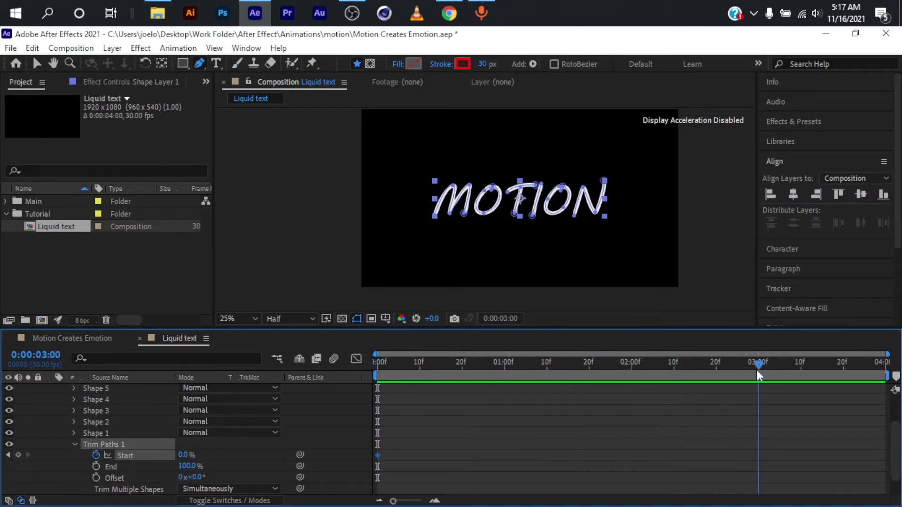
{"action": "left_click", "coordinate": [18, 455]}
{"action": "left_click", "coordinate": [7, 455]}
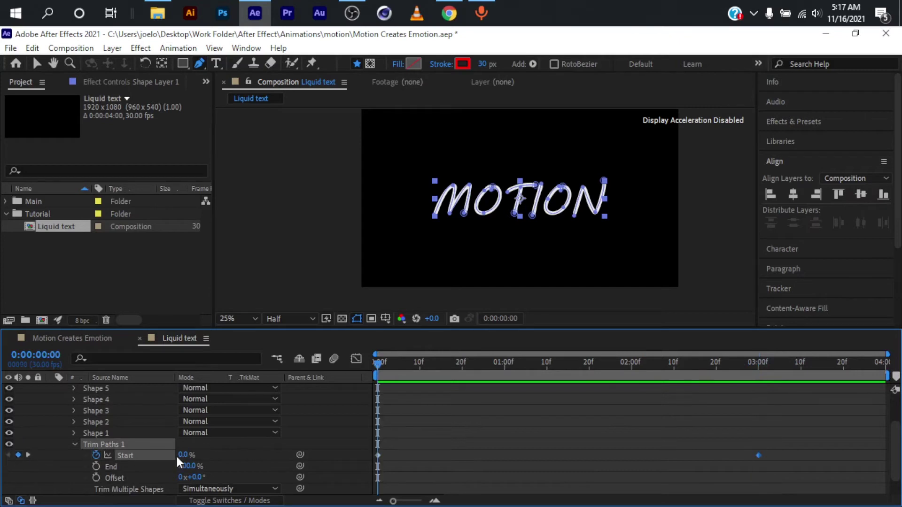
{"action": "left_click_drag", "start_coordinate": [187, 457], "coordinate": [382, 453]}
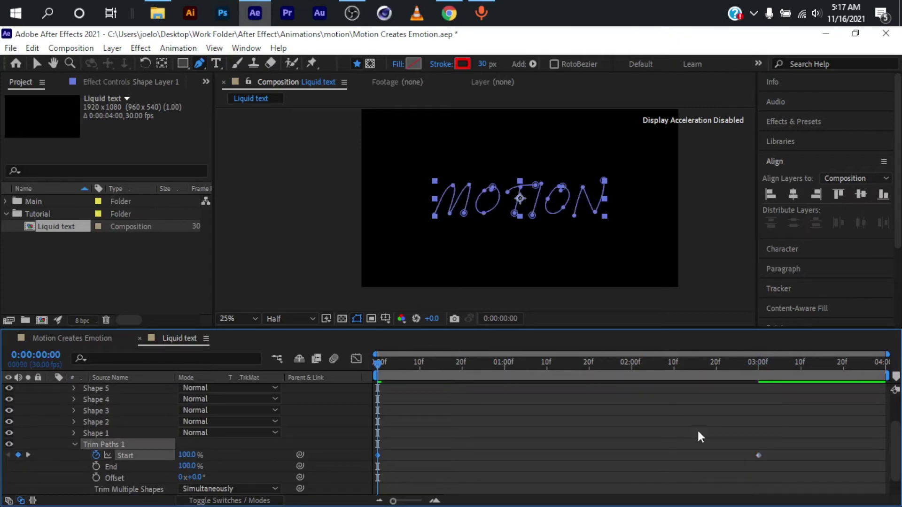
- Apply Easy Ease to both Trim Paths Start keyframes and set Trim Multiple Shapes to Individually
{"action": "left_click_drag", "start_coordinate": [784, 431], "coordinate": [374, 458]}
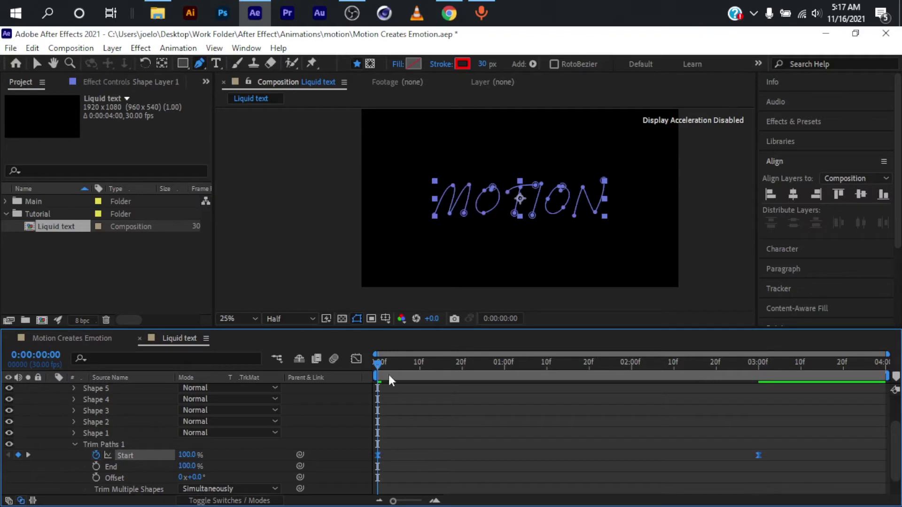
{"action": "scroll", "coordinate": [113, 471], "scroll_direction": "down", "scroll_amount": 1}
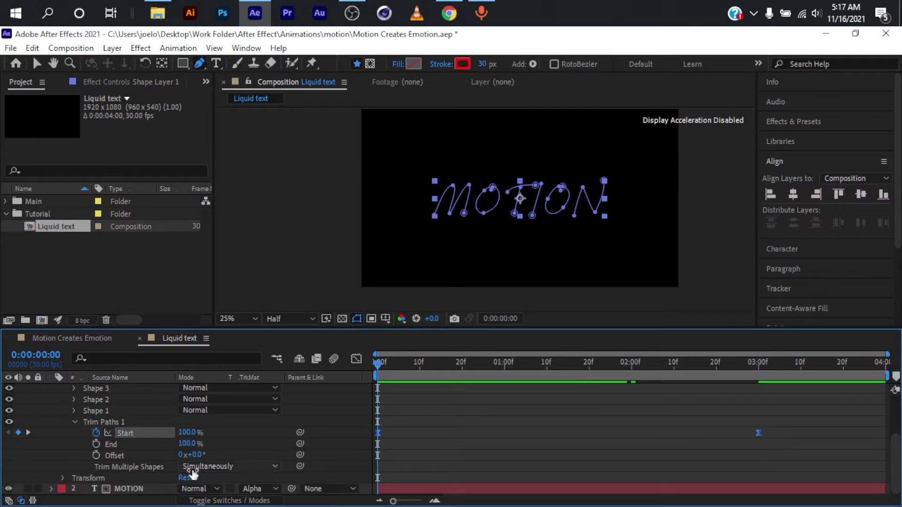
{"action": "left_click", "coordinate": [228, 466]}
{"action": "left_click", "coordinate": [223, 494]}
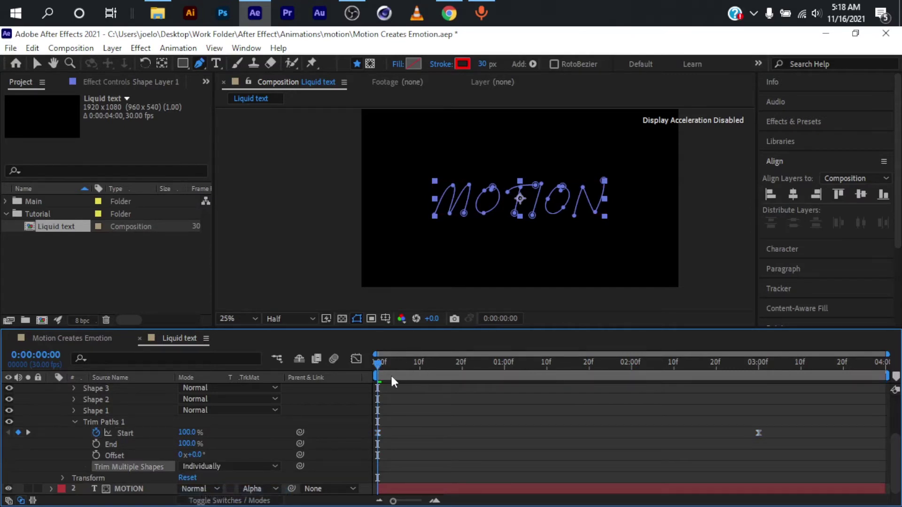
{"action": "left_click_drag", "start_coordinate": [393, 378], "coordinate": [760, 380]}
- Apply the Simple Choker effect to Shape Layer 1 and set its Choke Matte to 15
{"action": "scroll", "coordinate": [688, 405], "scroll_direction": "up", "scroll_amount": 2}
{"action": "key", "text": "u"}
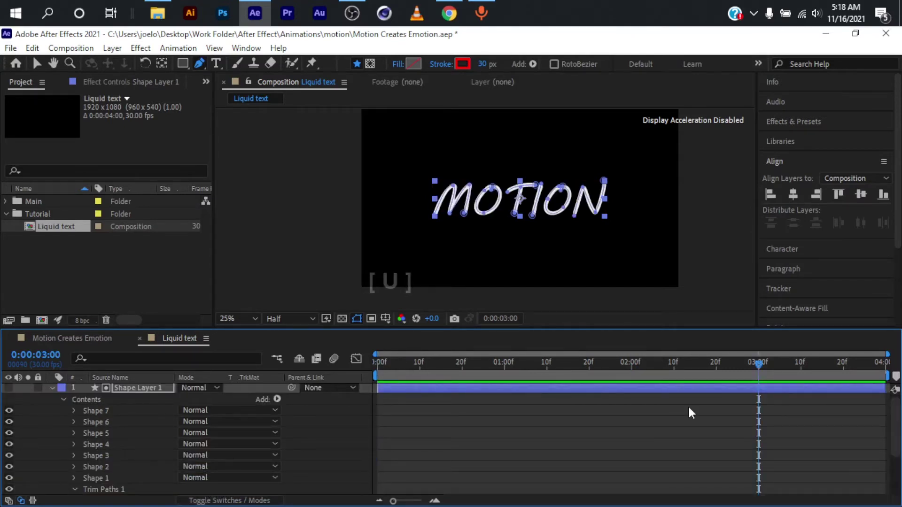
{"action": "left_click", "coordinate": [780, 121]}
{"action": "key", "text": "ctrl+f"}
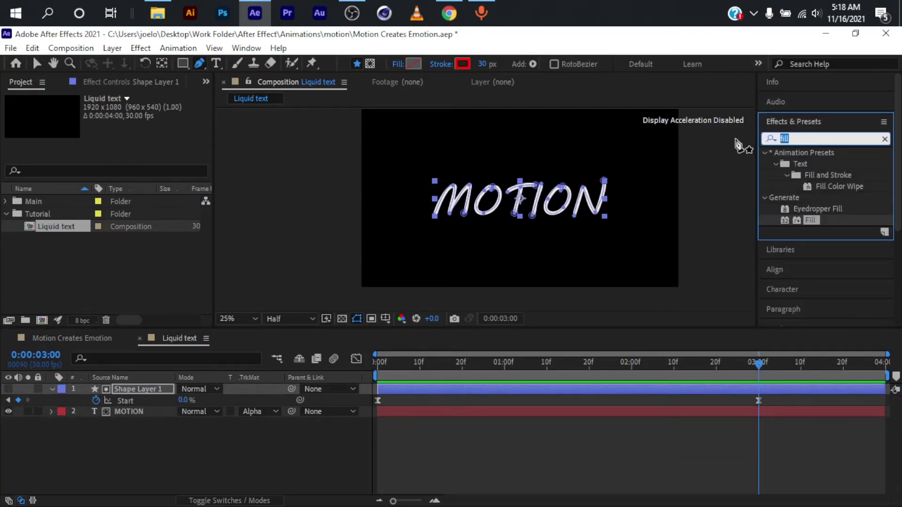
{"action": "type", "text": "simpl"}
{"action": "left_click_drag", "start_coordinate": [818, 186], "coordinate": [517, 397]}
{"action": "key", "text": "v"}
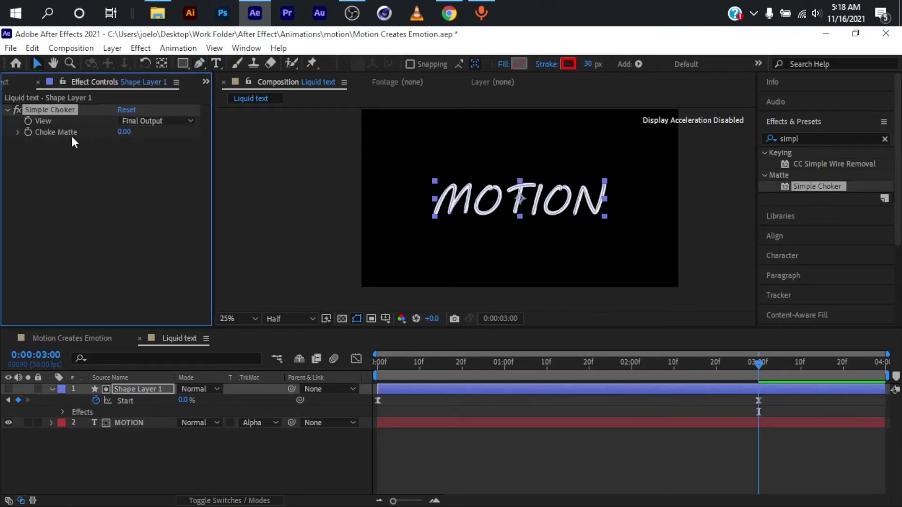
{"action": "left_click", "coordinate": [123, 133]}
{"action": "type", "text": "15"}
- Apply the Roughen Edges effect to Shape Layer 1 and set its Border to 15
{"action": "left_click", "coordinate": [805, 139]}
{"action": "type", "text": "rough"}
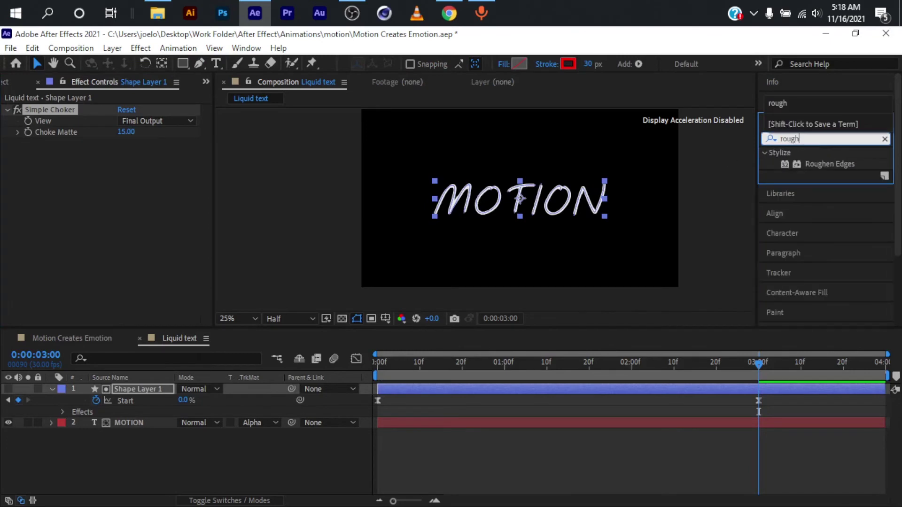
{"action": "left_click_drag", "start_coordinate": [830, 164], "coordinate": [562, 386]}
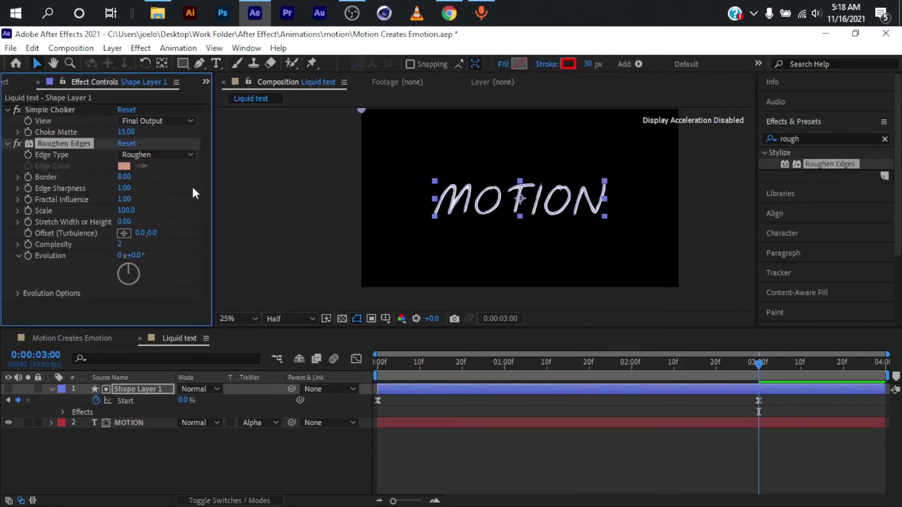
{"action": "left_click", "coordinate": [125, 177]}
{"action": "type", "text": "15"}
{"action": "key", "text": "Return"}
{"action": "key", "text": "period"}
- Set the Roughen Edges Edge Sharpness to 5 and its Border to 10
{"action": "left_click", "coordinate": [124, 189]}
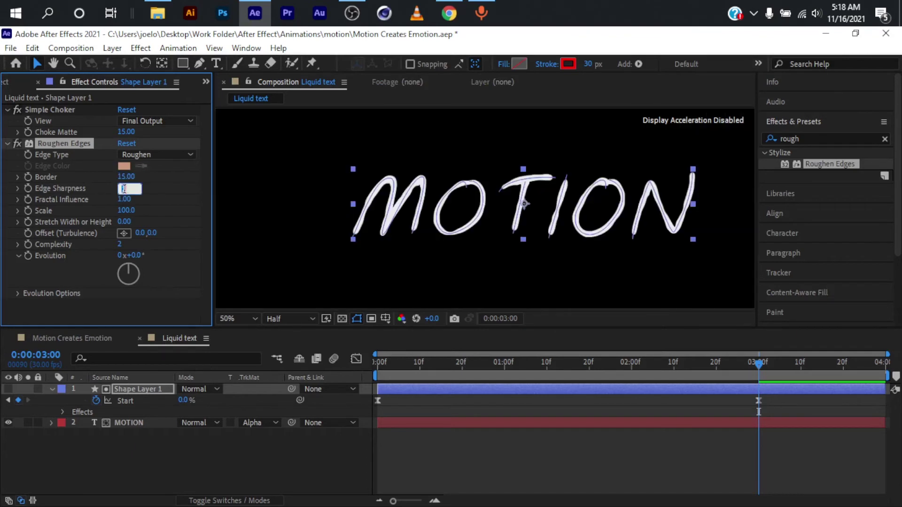
{"action": "type", "text": "5"}
{"action": "key", "text": "Return"}
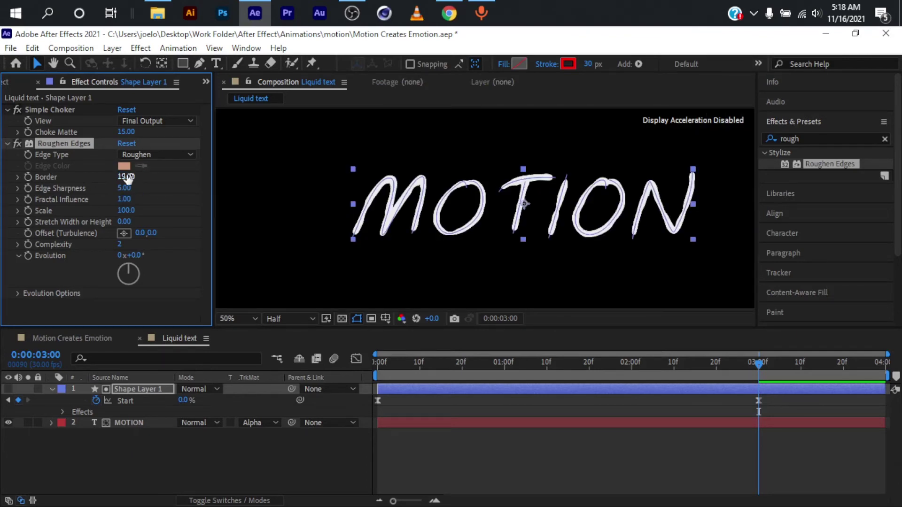
{"action": "left_click", "coordinate": [126, 177]}
{"action": "type", "text": "10"}
{"action": "key", "text": "Return"}
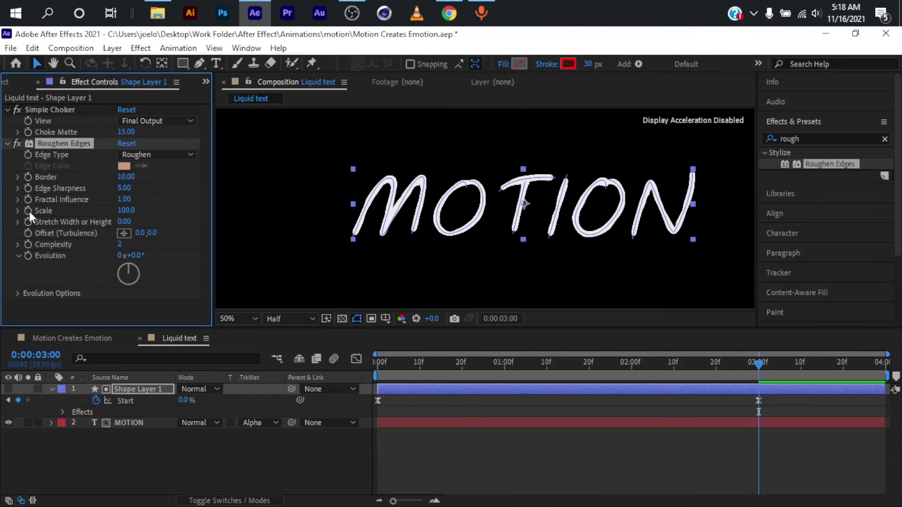
- Add the expression time*400 to the Roughen Edges Scale property
{"action": "left_click", "coordinate": [29, 212], "text": "alt"}
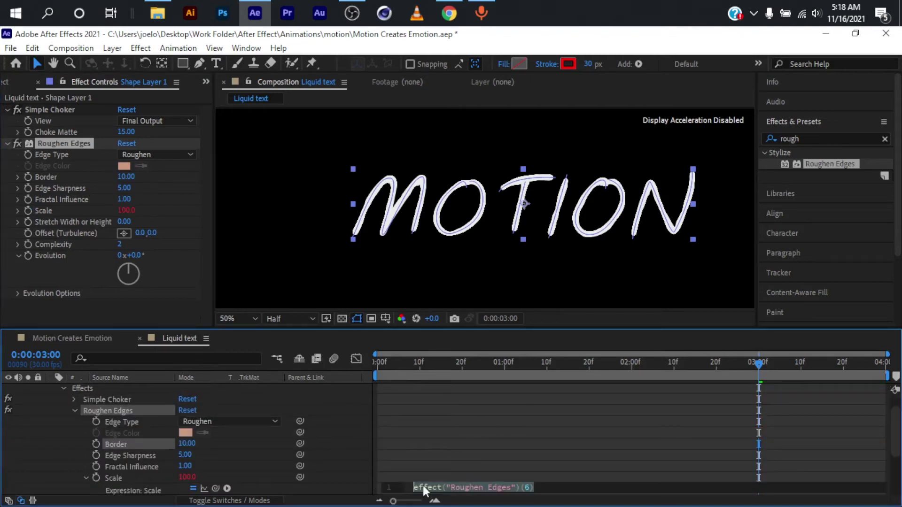
{"action": "type", "text": "t"}
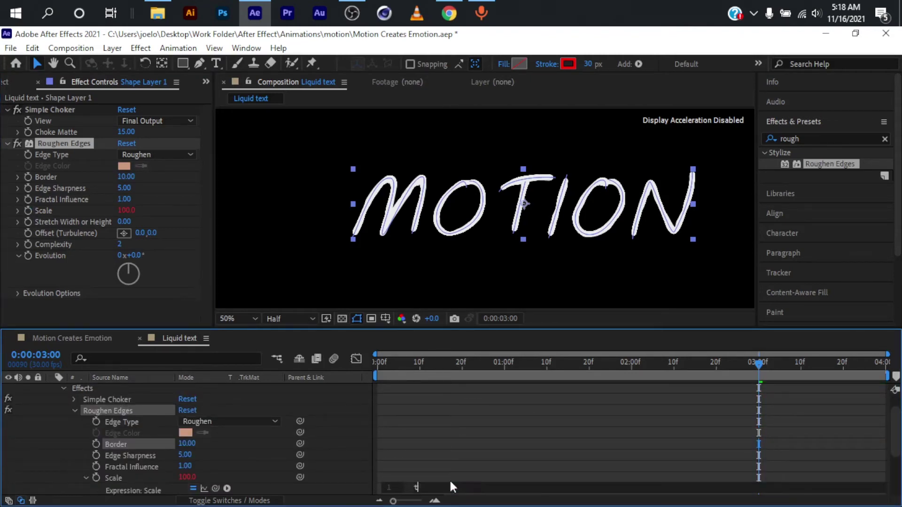
{"action": "type", "text": "ime*400"}
{"action": "left_click", "coordinate": [399, 384]}
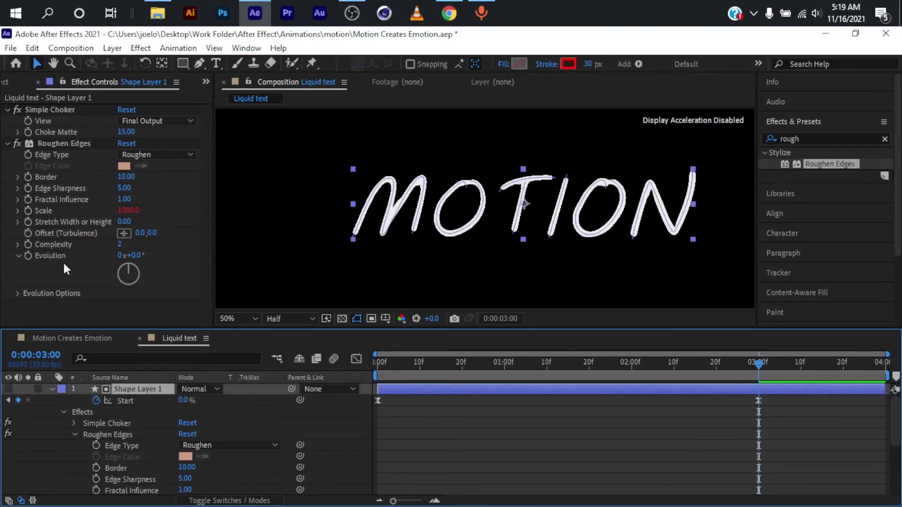
- Keyframe the Roughen Edges Evolution at 0x+0.0° at 0:00:00:00 and 2x+0.0° at 0:00:03:00
{"action": "left_click_drag", "start_coordinate": [399, 370], "coordinate": [374, 376]}
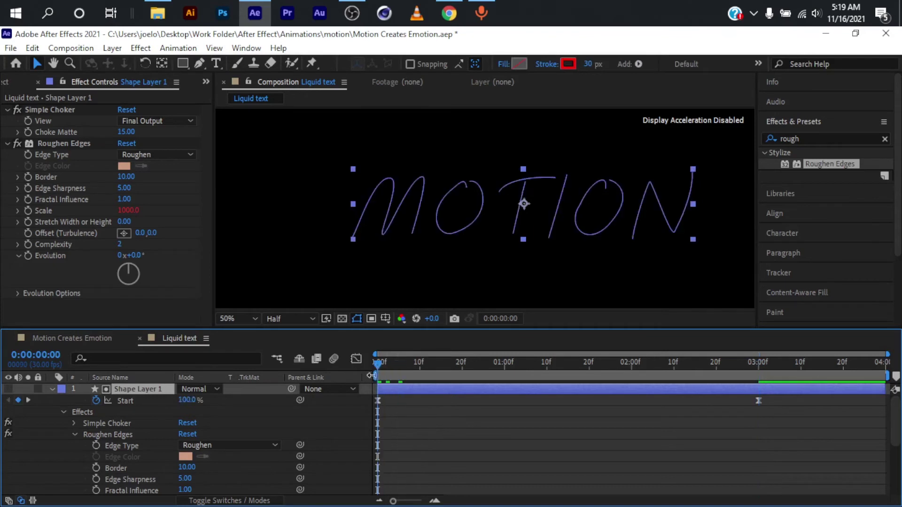
{"action": "left_click", "coordinate": [28, 256]}
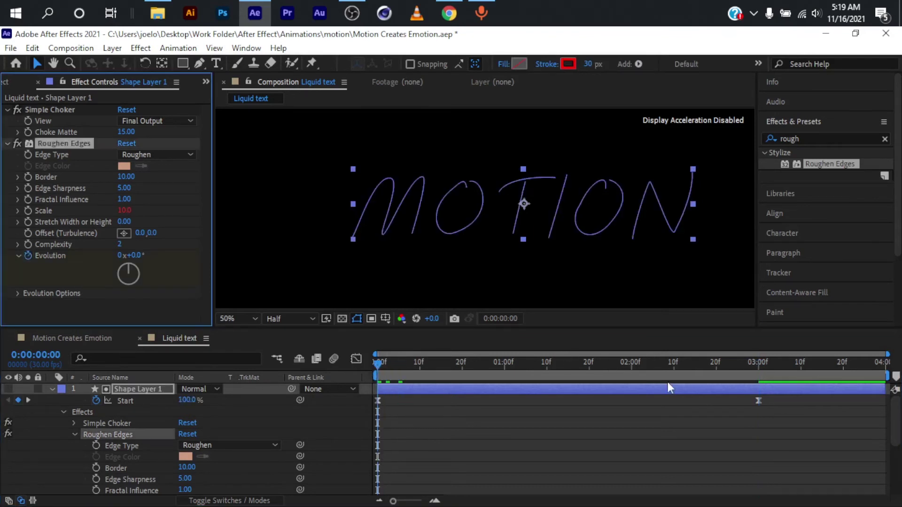
{"action": "left_click_drag", "start_coordinate": [720, 368], "coordinate": [755, 372]}
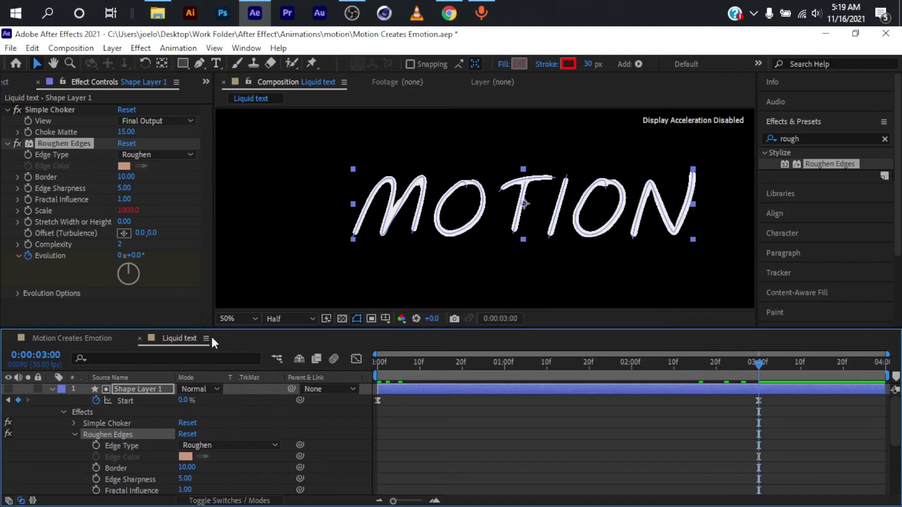
{"action": "left_click", "coordinate": [120, 254]}
{"action": "type", "text": "2"}
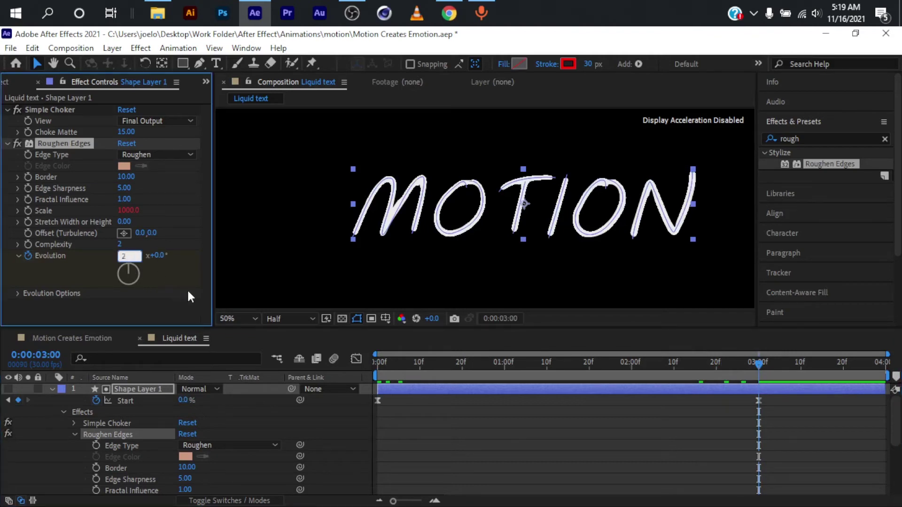
{"action": "key", "text": "Return"}
- Apply Easy Ease to both Evolution keyframes and preview the text reveal
{"action": "left_click_drag", "start_coordinate": [783, 410], "coordinate": [370, 426]}
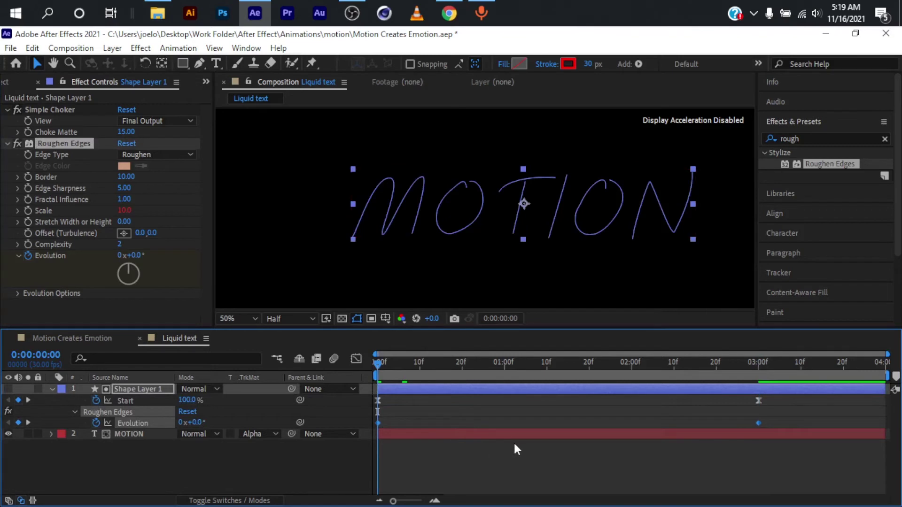
{"action": "key", "text": "F9"}
{"action": "left_click_drag", "start_coordinate": [541, 368], "coordinate": [567, 371]}
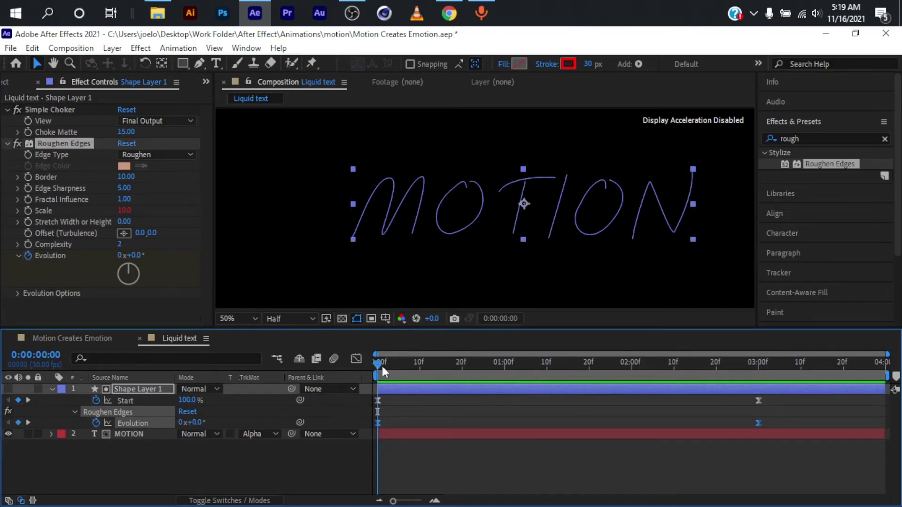
{"action": "key", "text": "space"}
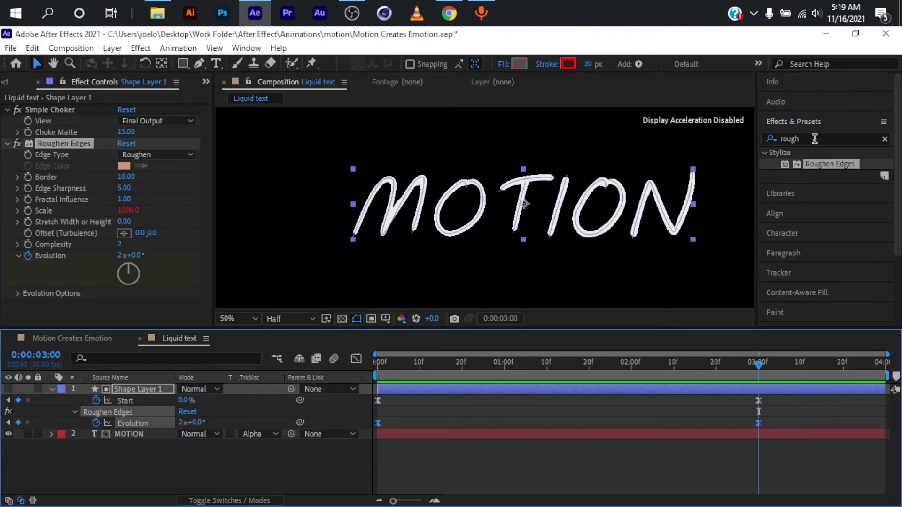
- Find the Fill effect and apply it to the MOTION text layer
{"action": "double_click", "coordinate": [815, 139]}
{"action": "type", "text": "fil"}
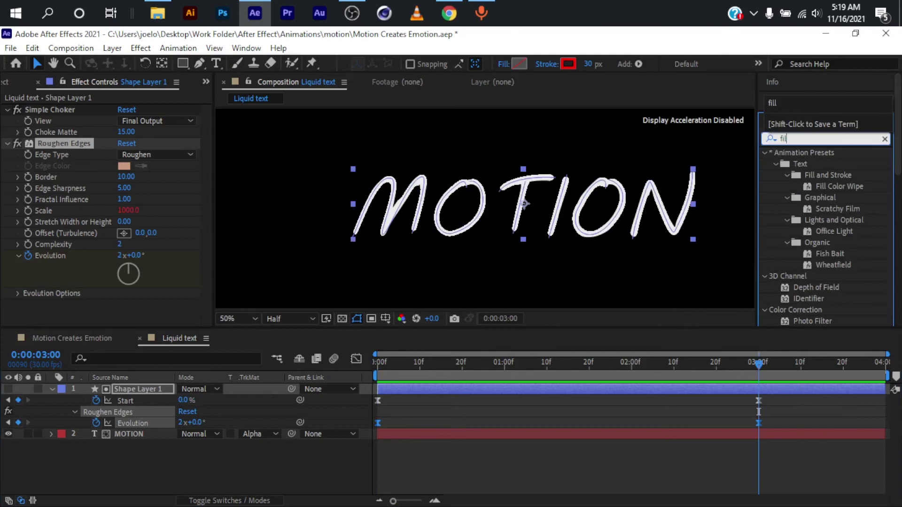
{"action": "type", "text": "l"}
{"action": "left_click_drag", "start_coordinate": [810, 222], "coordinate": [458, 436]}
- Set the MOTION layer's Fill color to bright green, hex 7CFF3C
{"action": "left_click", "coordinate": [124, 143]}
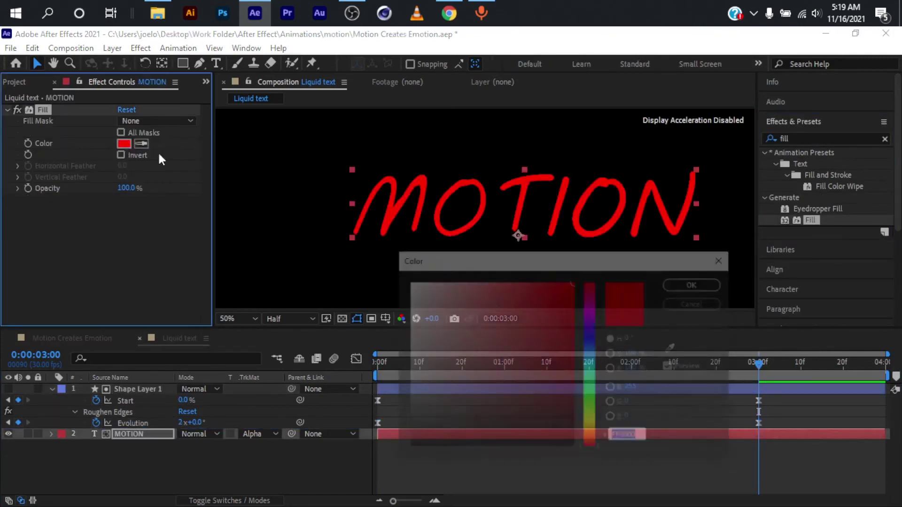
{"action": "left_click_drag", "start_coordinate": [592, 321], "coordinate": [591, 403]}
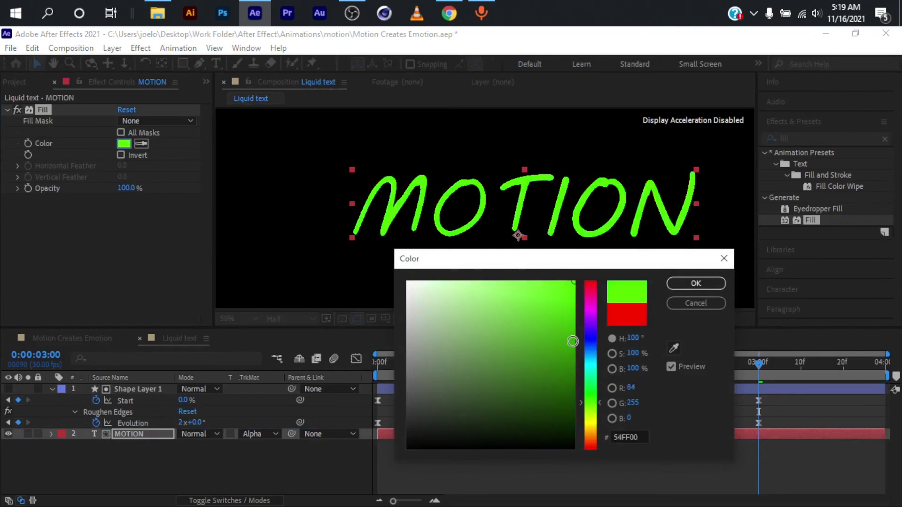
{"action": "left_click_drag", "start_coordinate": [554, 307], "coordinate": [554, 281]}
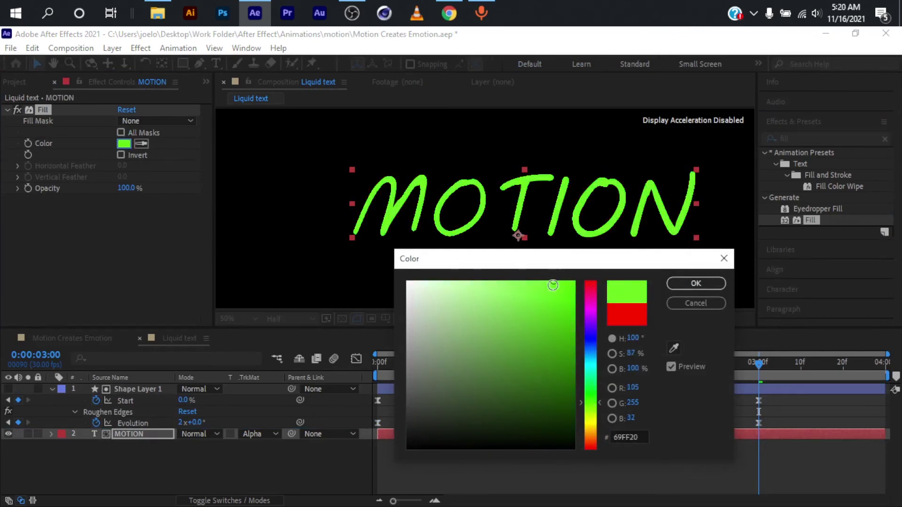
{"action": "left_click", "coordinate": [693, 285]}
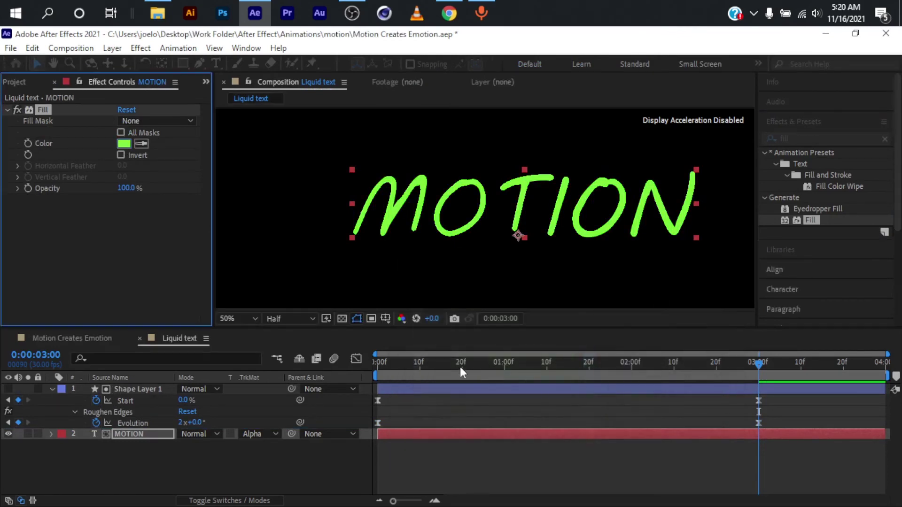
- Collapse the shape layer's properties and duplicate Shape Layer 1 together with the MOTION text layer
{"action": "left_click", "coordinate": [405, 388]}
{"action": "key", "text": "u"}
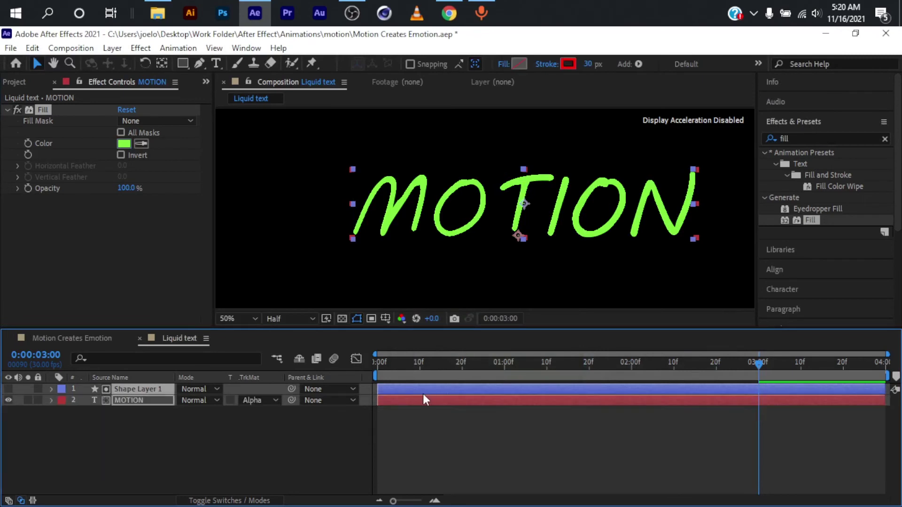
{"action": "left_click", "coordinate": [408, 414]}
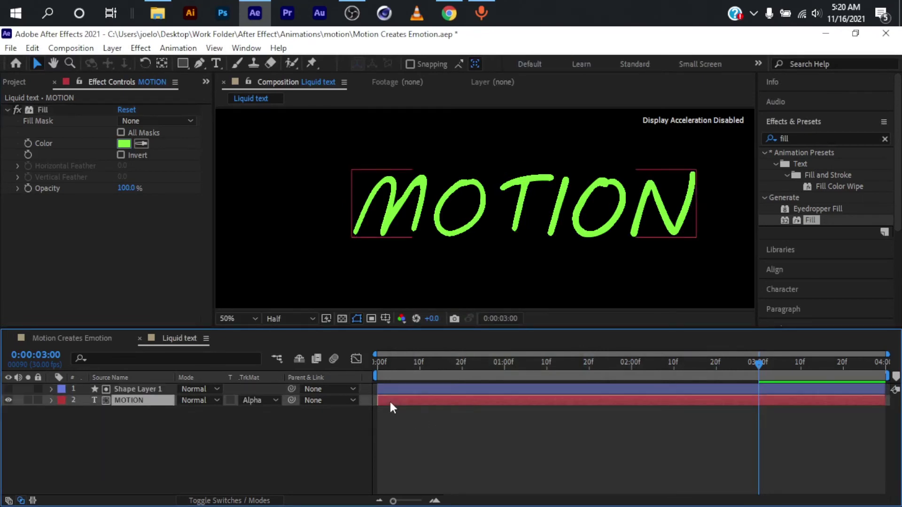
{"action": "left_click", "coordinate": [390, 390]}
{"action": "key", "text": "ctrl+d"}
- Trim the start of Shape Layer 2 and MOTION 2 to 0:00:00:10, and duplicate that pair with its start trimmed to 0:00:00:20
{"action": "left_click", "coordinate": [379, 371]}
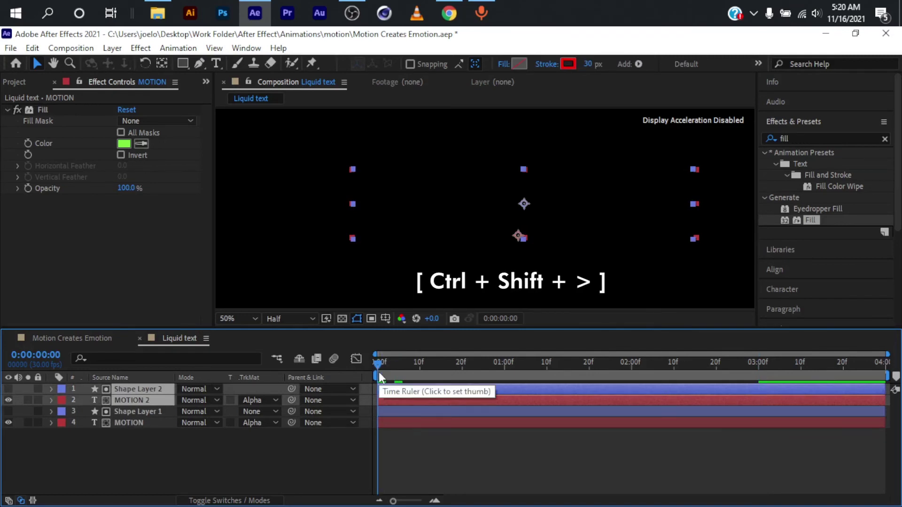
{"action": "key", "text": "ctrl+shift+Right"}
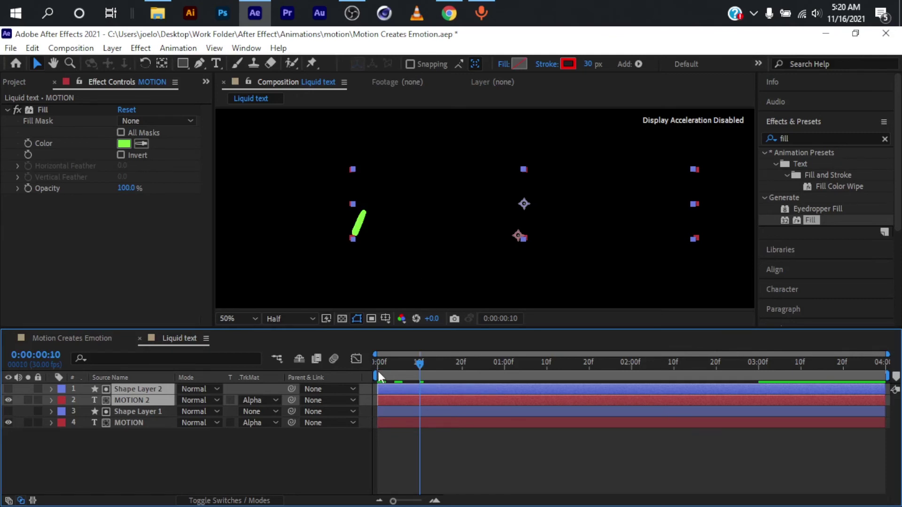
{"action": "left_click", "coordinate": [400, 388]}
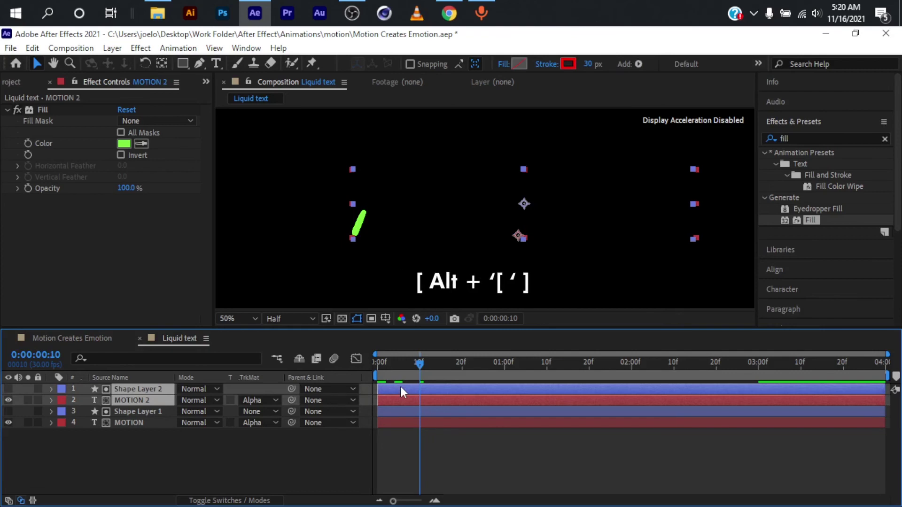
{"action": "key", "text": "alt+bracketleft"}
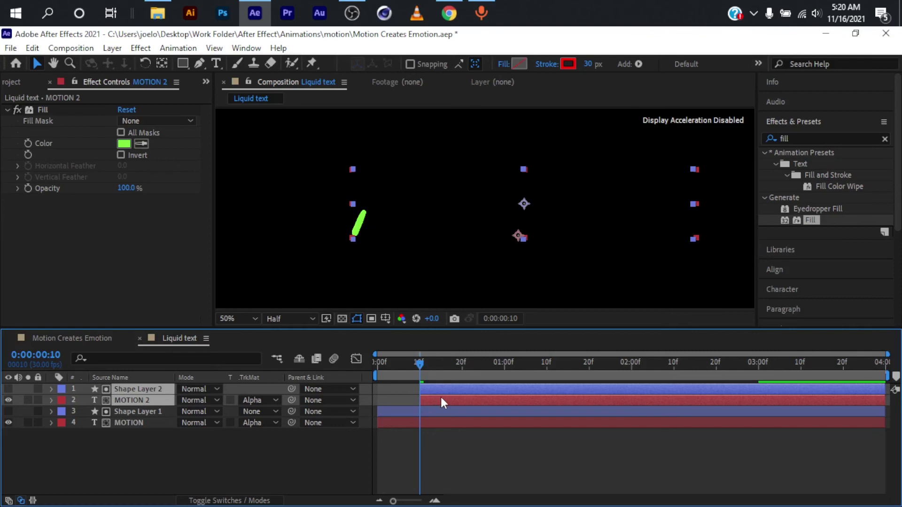
{"action": "key", "text": "ctrl+d"}
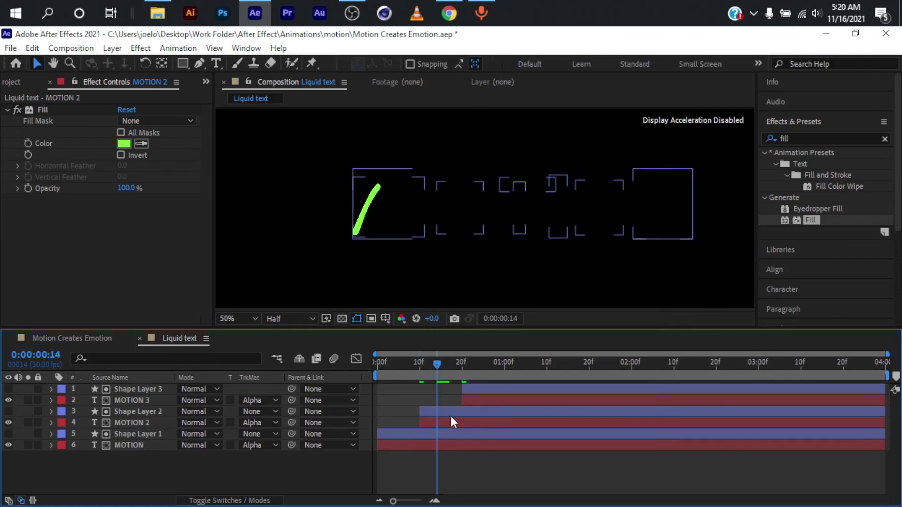
- Set the Fill color of the MOTION 2 text layer to blue, hex 3C7CFF
{"action": "left_click", "coordinate": [450, 420]}
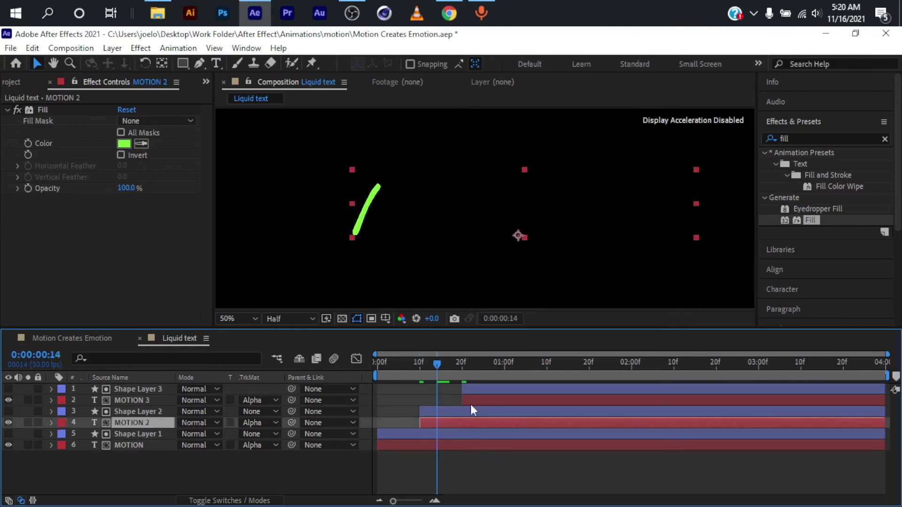
{"action": "left_click", "coordinate": [124, 144]}
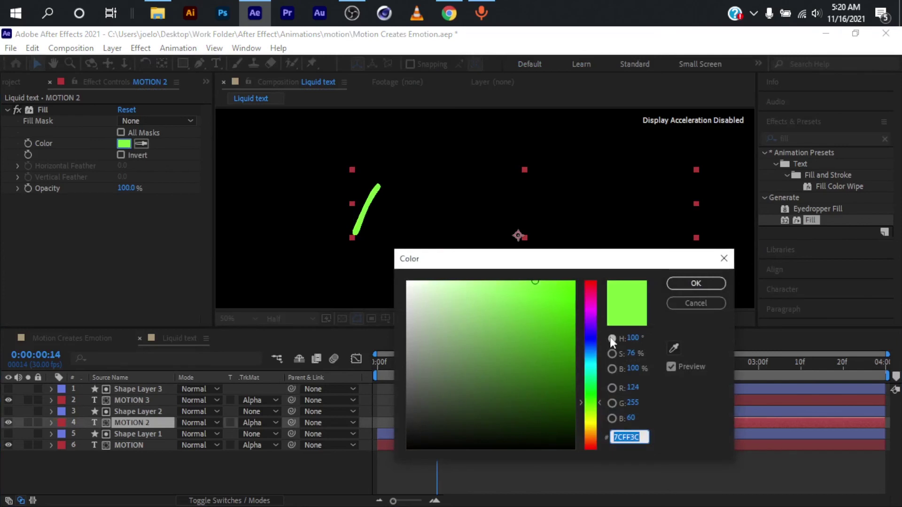
{"action": "left_click_drag", "start_coordinate": [590, 338], "coordinate": [592, 346]}
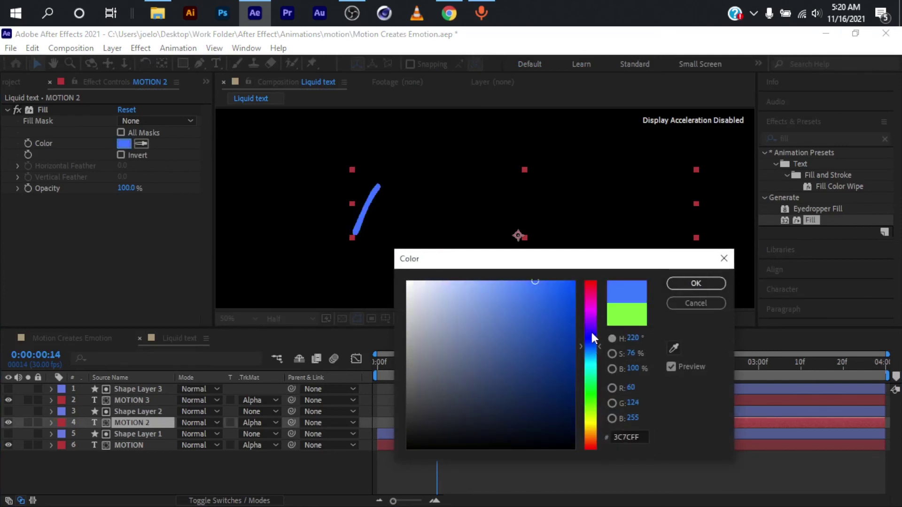
{"action": "left_click", "coordinate": [690, 285]}
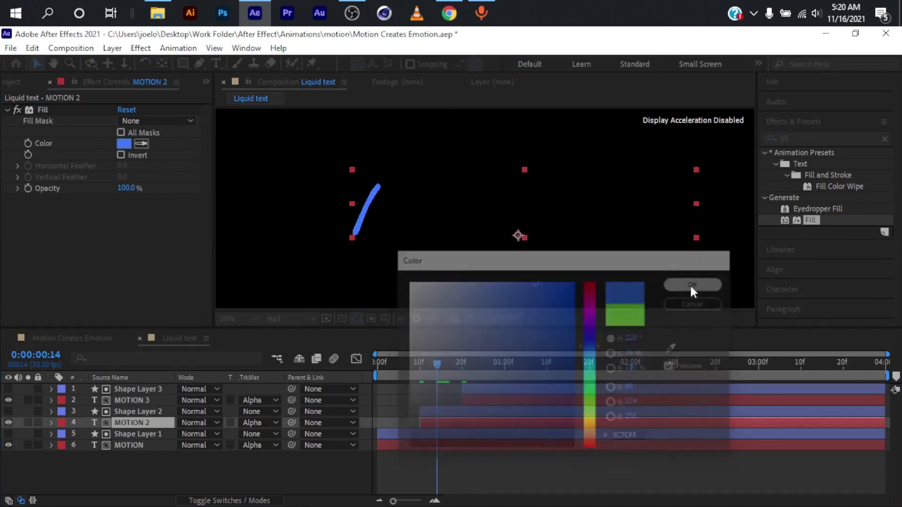
- Set the Simple Choker's Choke Matte on Shape Layer 2 to 10
{"action": "left_click", "coordinate": [465, 410]}
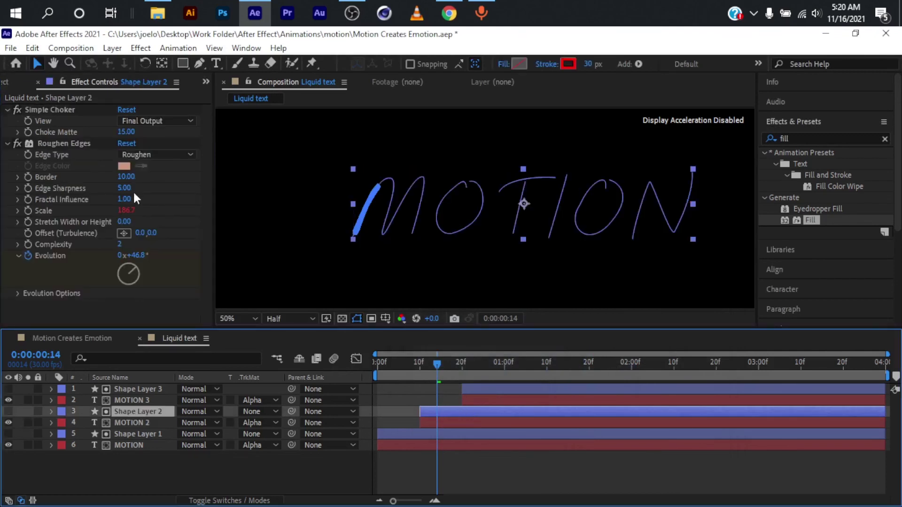
{"action": "left_click", "coordinate": [125, 132]}
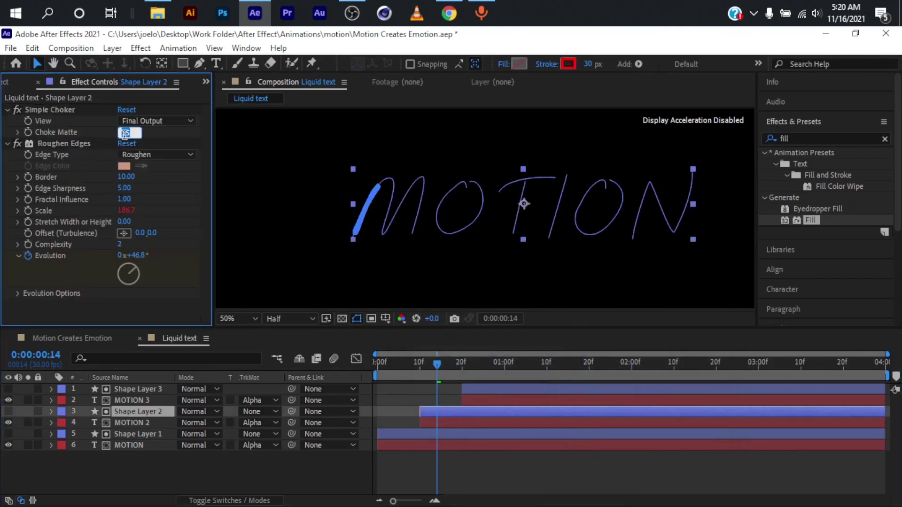
{"action": "type", "text": "10"}
{"action": "key", "text": "Return"}
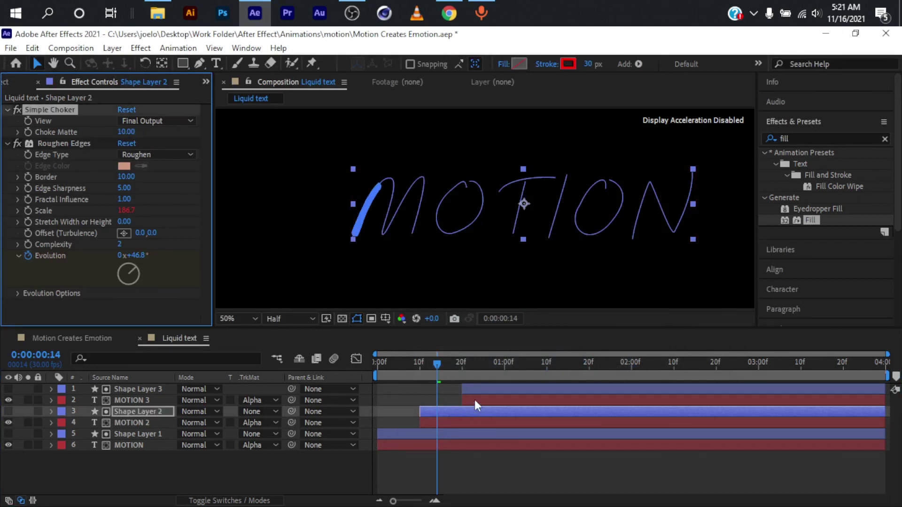
- Go to 0:00:00:25 and set the Fill color of the MOTION 3 text layer to white, hex FFFFFF
{"action": "left_click", "coordinate": [484, 374]}
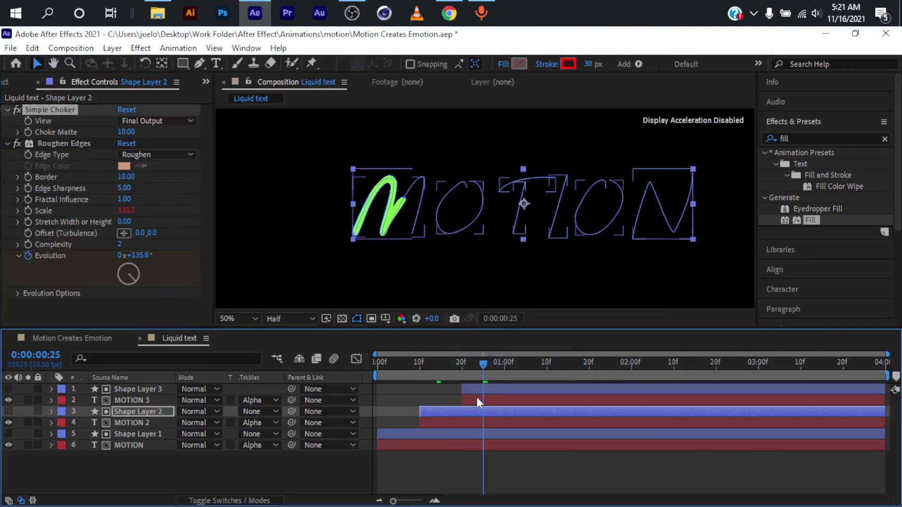
{"action": "left_click", "coordinate": [476, 398]}
{"action": "left_click", "coordinate": [124, 143]}
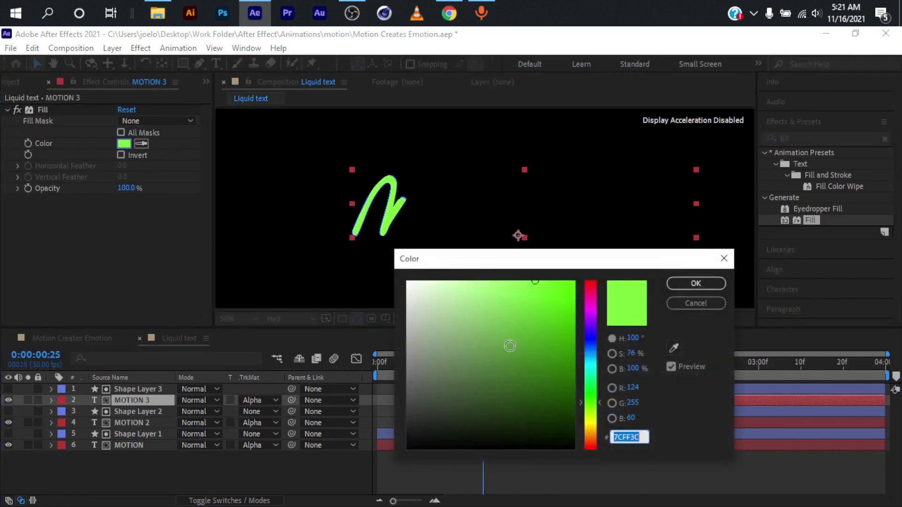
{"action": "type", "text": "FFFFFF"}
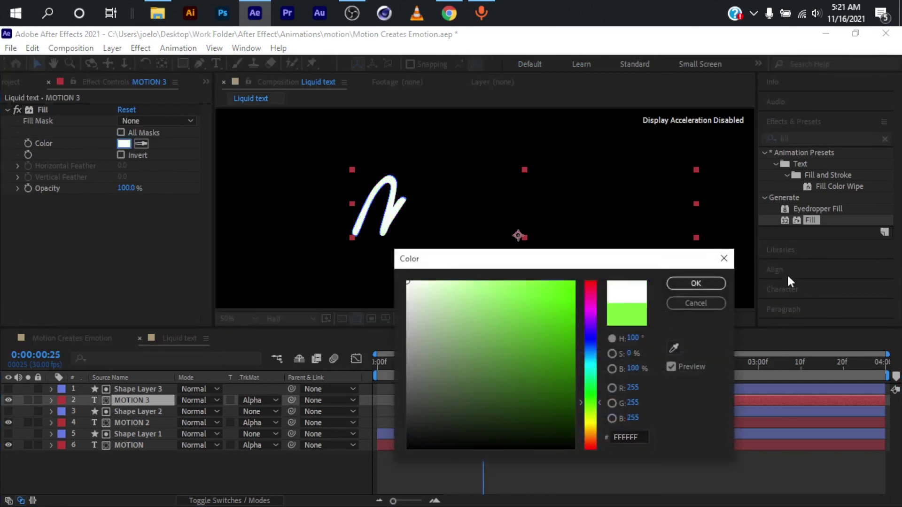
{"action": "left_click", "coordinate": [711, 285]}
- Open the Simple Choker's Choke Matte value on Shape Layer 3 for editing
{"action": "left_click", "coordinate": [530, 388]}
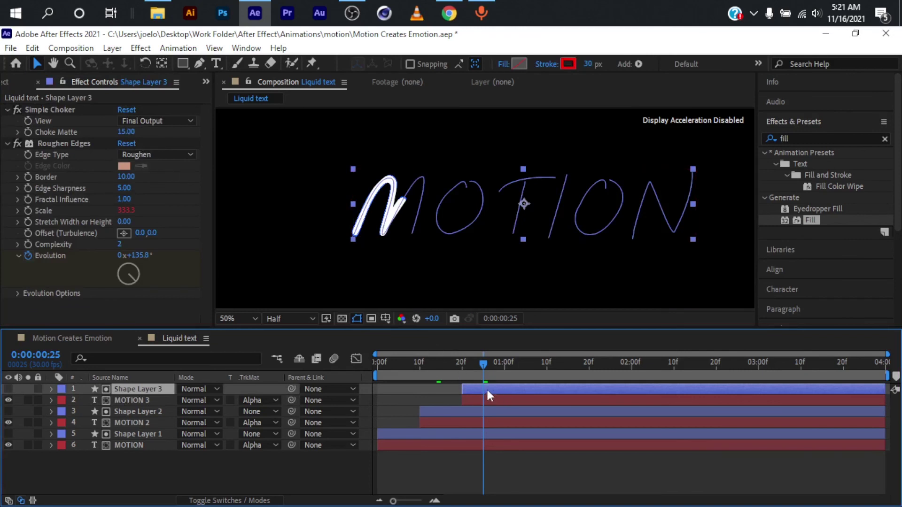
{"action": "left_click", "coordinate": [124, 132]}
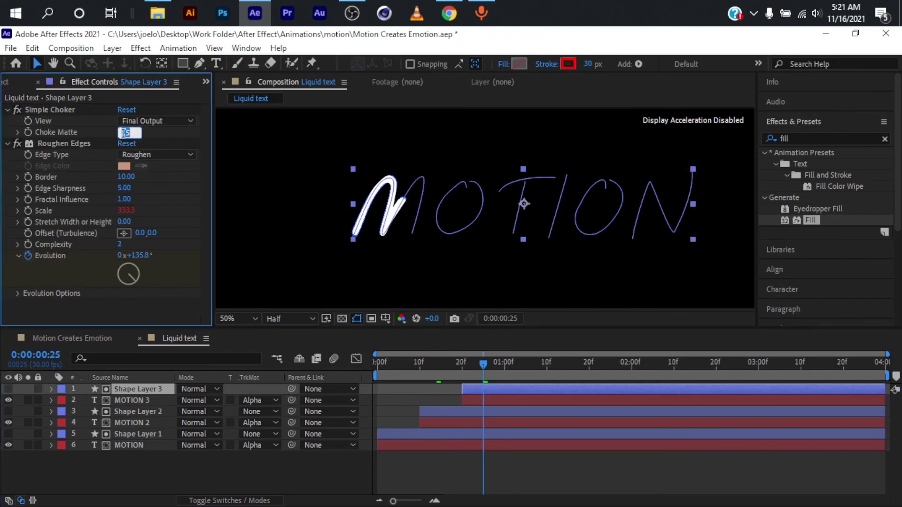